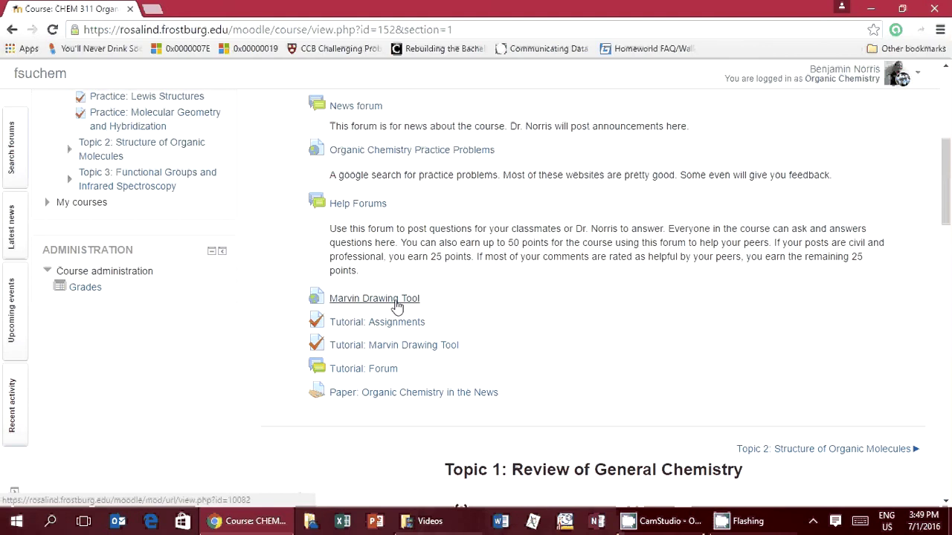
# Step: Open the course's Marvin Drawing Tool and draw a six-carbon zigzag chain of single bonds with a methyl branch on each inner carbon
pyautogui.click(400, 305)
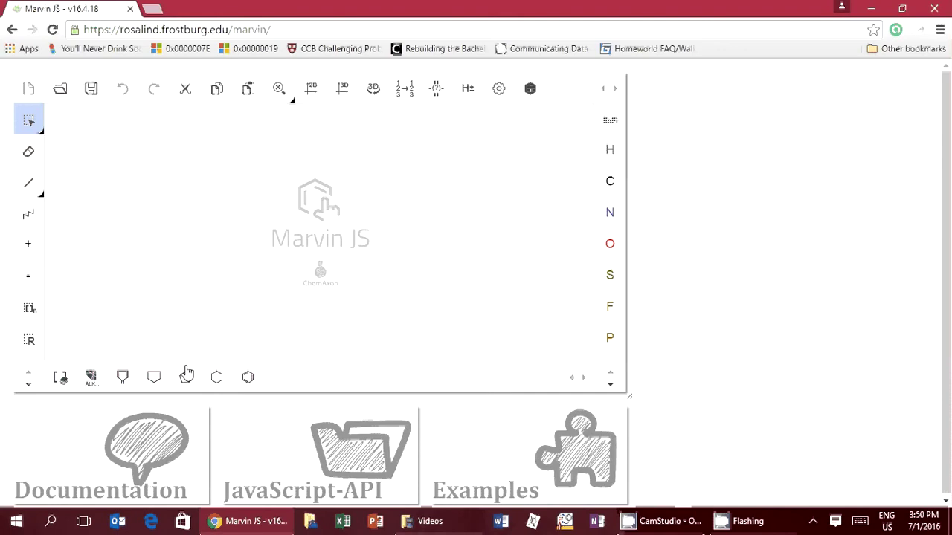
pyautogui.click(28, 182)
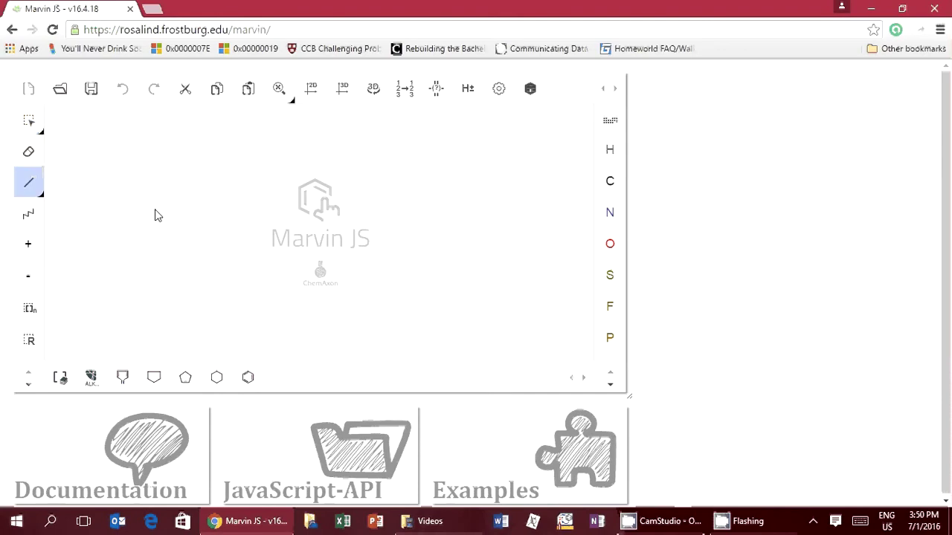
pyautogui.click(156, 211)
pyautogui.click(194, 202)
pyautogui.click(194, 202)
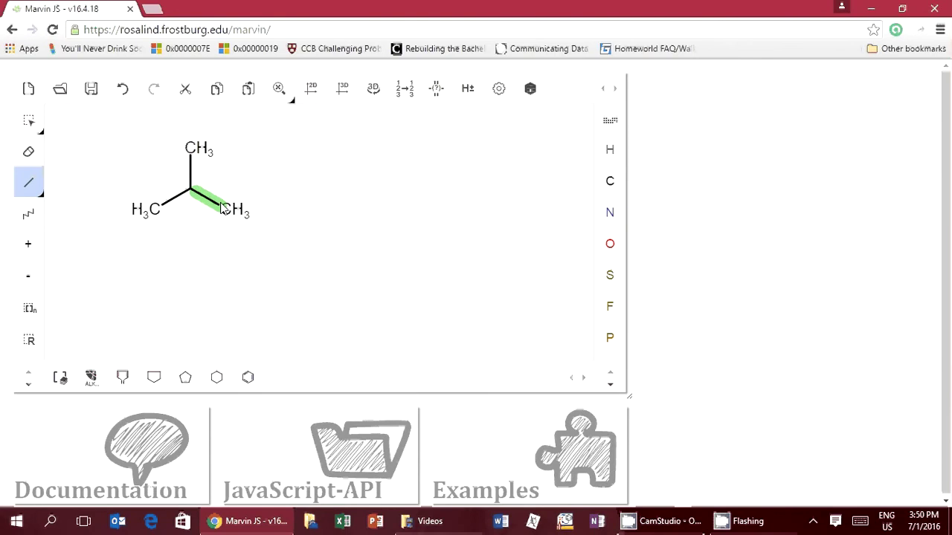
pyautogui.click(232, 209)
pyautogui.click(237, 211)
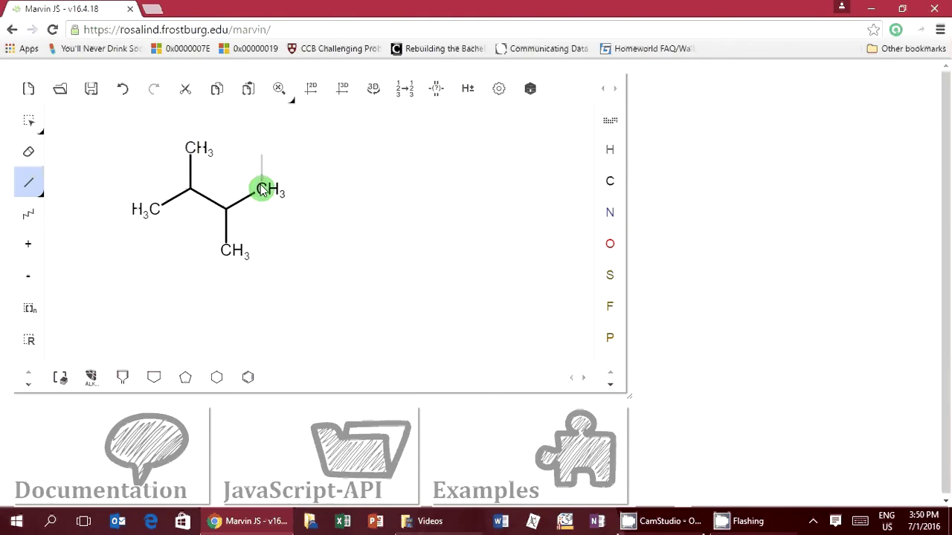
pyautogui.click(262, 190)
pyautogui.click(272, 200)
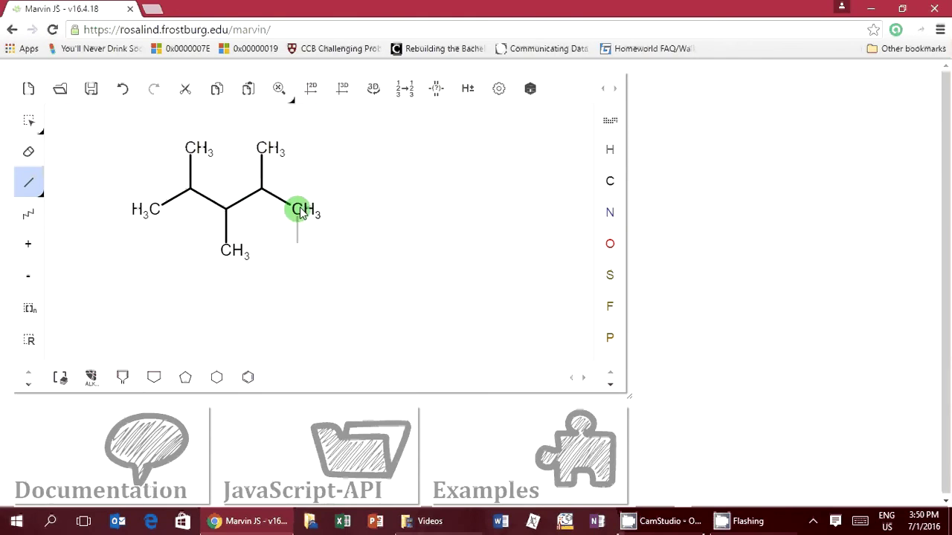
pyautogui.click(300, 212)
pyautogui.click(299, 212)
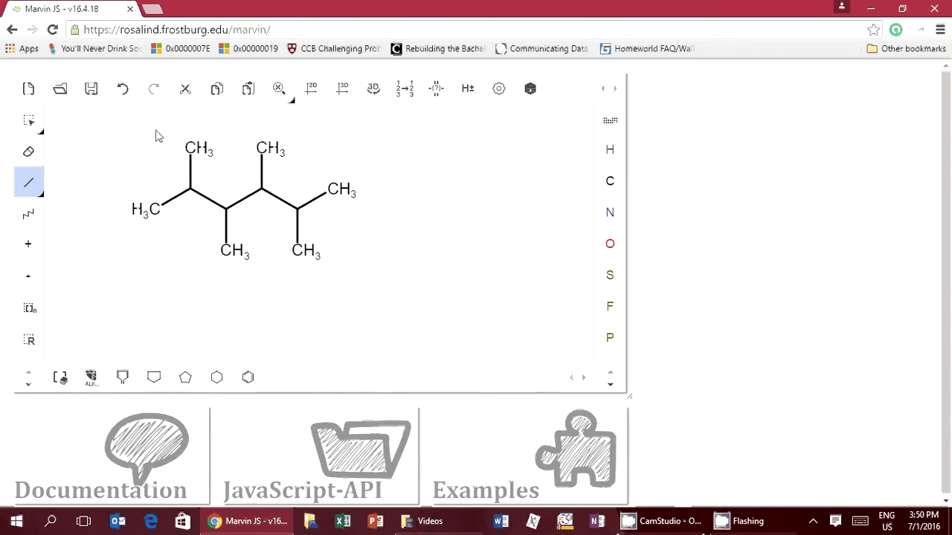
# Step: Open the structure's export source in ChemAxon Marvin Document (MRV) format and read through it
pyautogui.click(90, 94)
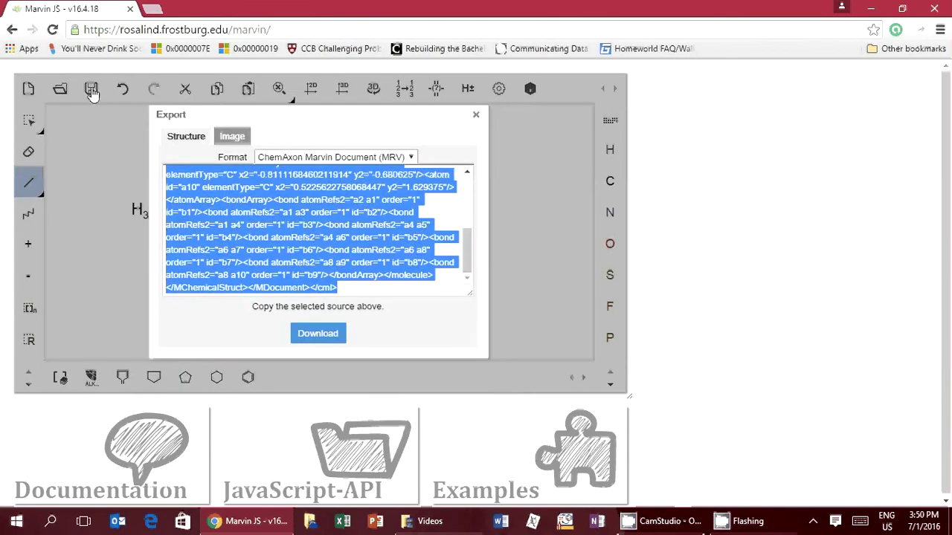
pyautogui.scroll(5, 250, 224)
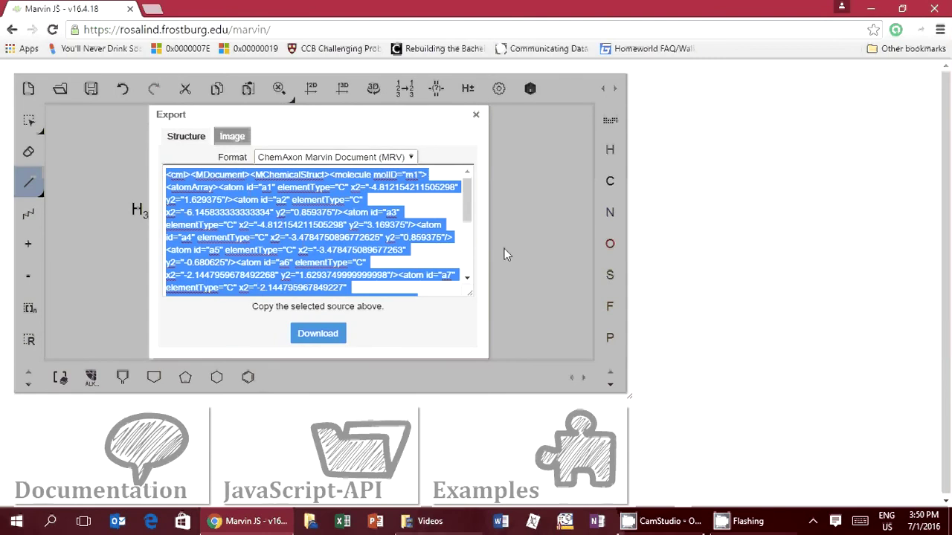
pyautogui.scroll(-5, 424, 234)
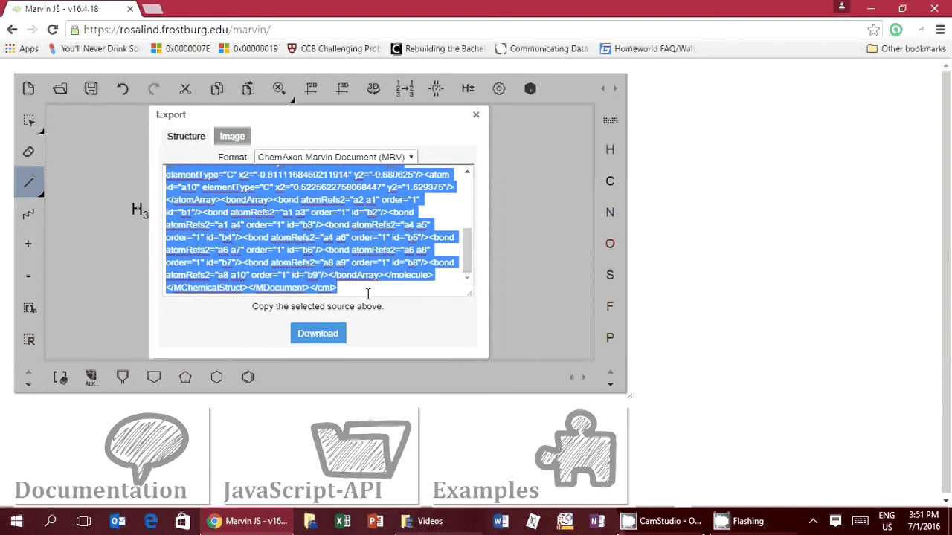
pyautogui.click(391, 157)
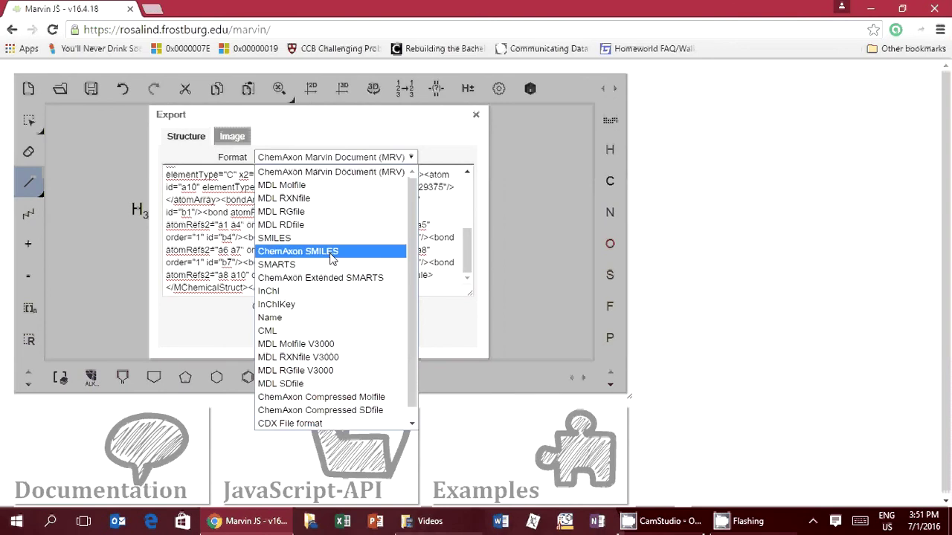
pyautogui.click(338, 171)
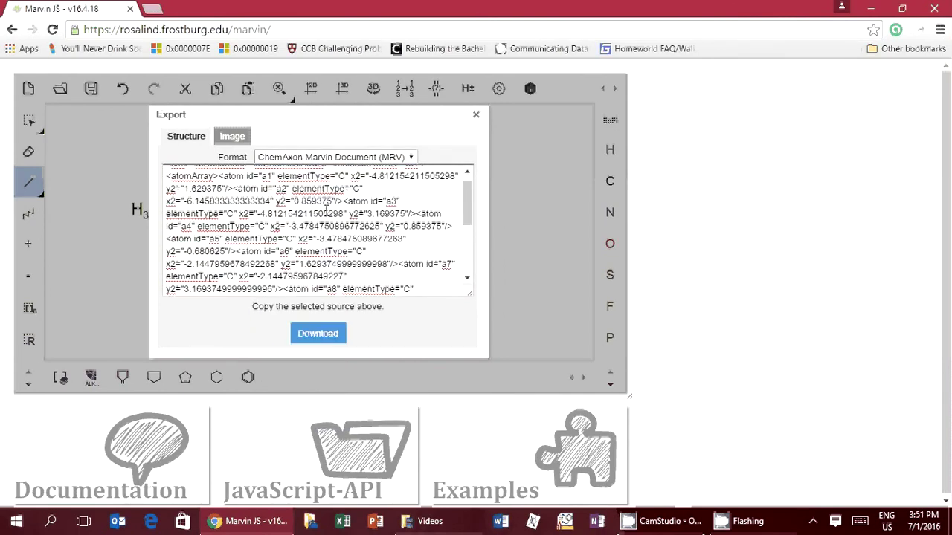
pyautogui.scroll(1, 349, 211)
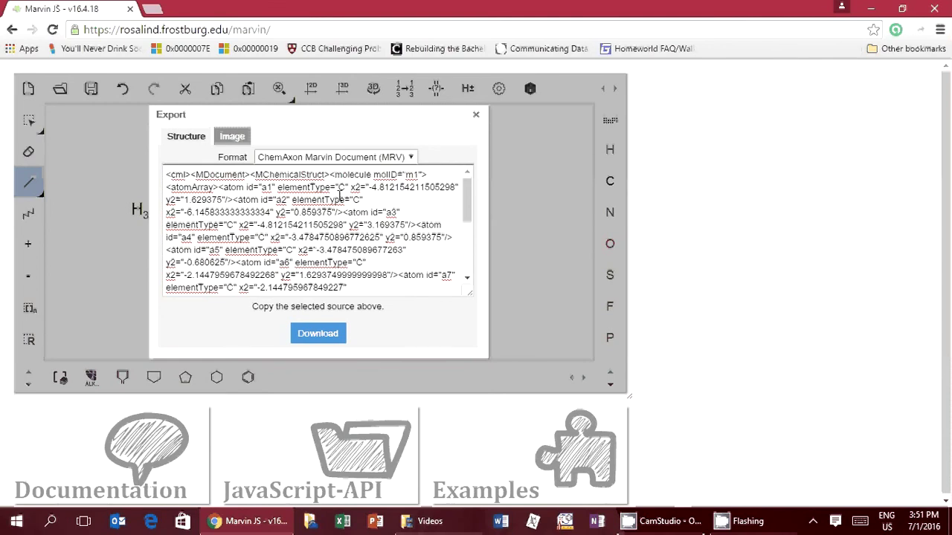
# Step: Set the PNG image export to a transparent background with lone pairs, carbon labels and all implicit hydrogens shown
pyautogui.click(232, 139)
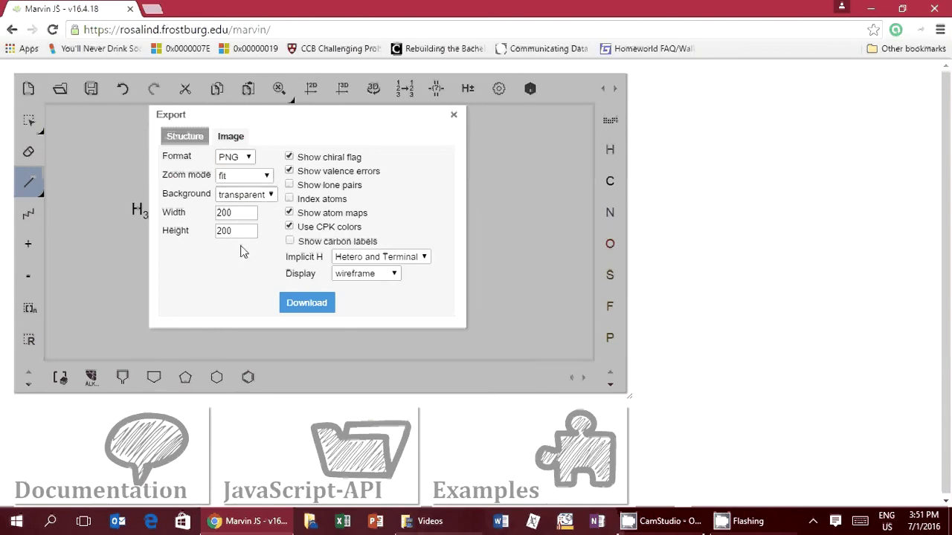
pyautogui.click(245, 195)
pyautogui.click(253, 199)
pyautogui.click(290, 186)
pyautogui.click(290, 241)
pyautogui.click(290, 242)
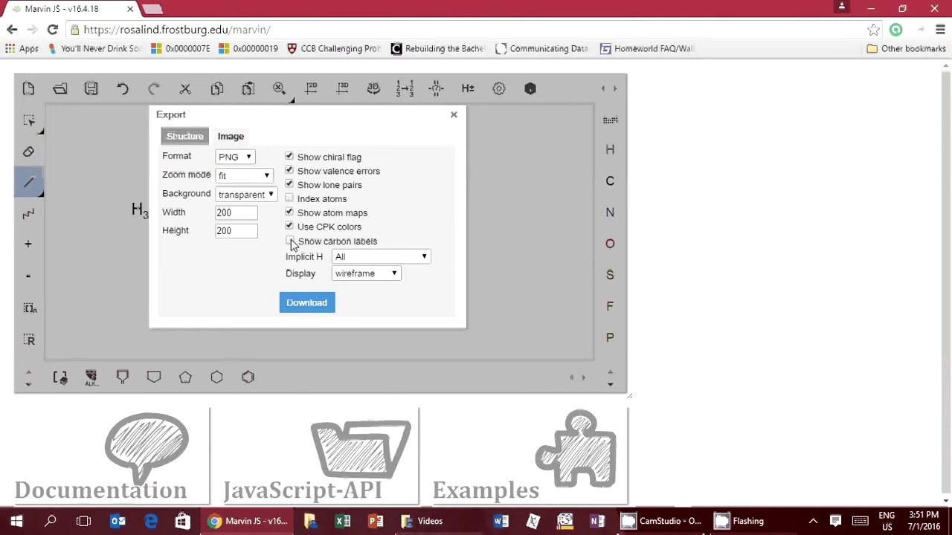
pyautogui.click(290, 242)
# Step: Start downloading the structure as a PNG image, cancel the save and close the export dialog
pyautogui.click(301, 305)
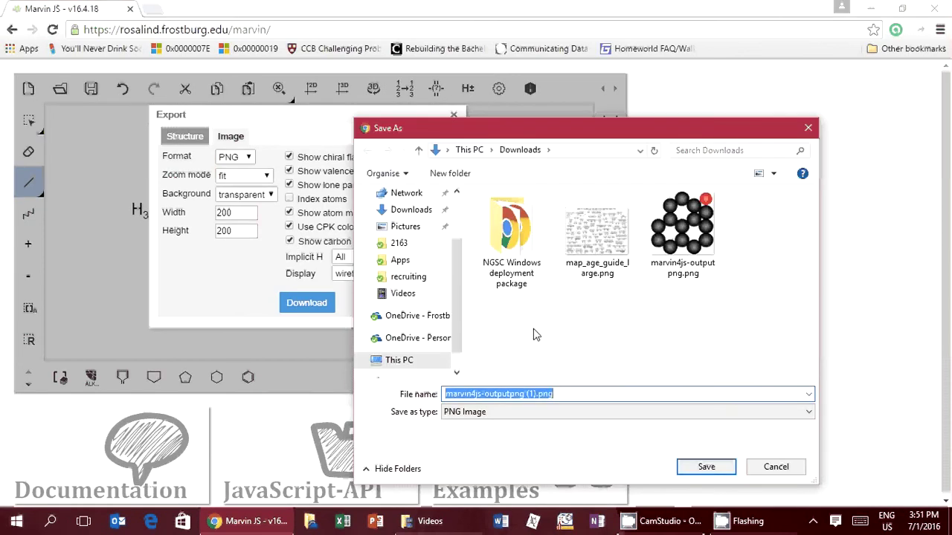
pyautogui.click(776, 467)
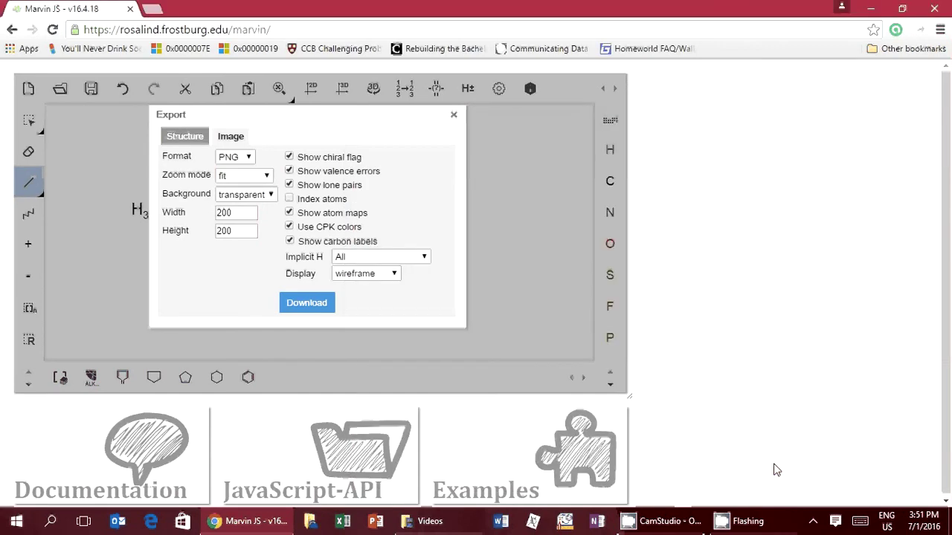
pyautogui.click(452, 116)
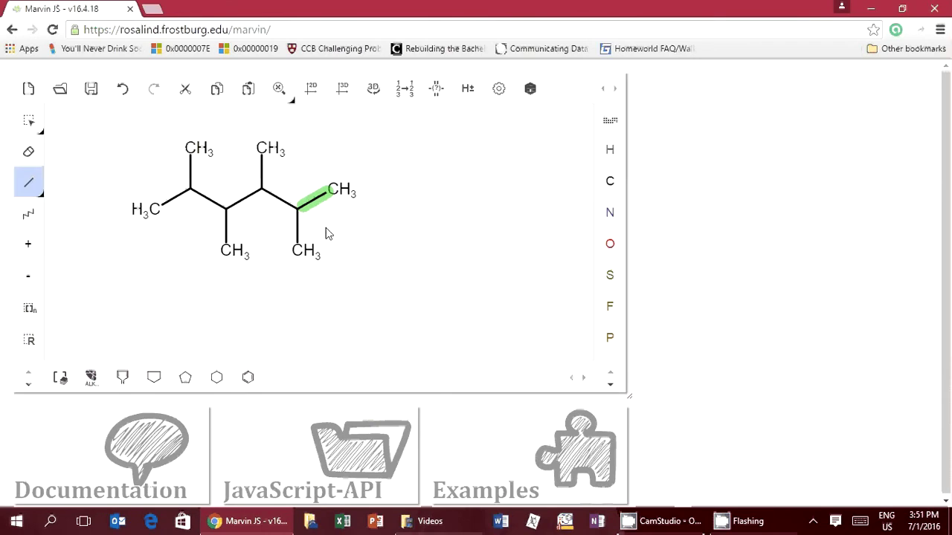
# Step: Copy the whole drawn structure and paste it as text into the blank Word document
pyautogui.click(30, 123)
pyautogui.moveTo(79, 124); pyautogui.dragTo(418, 319)
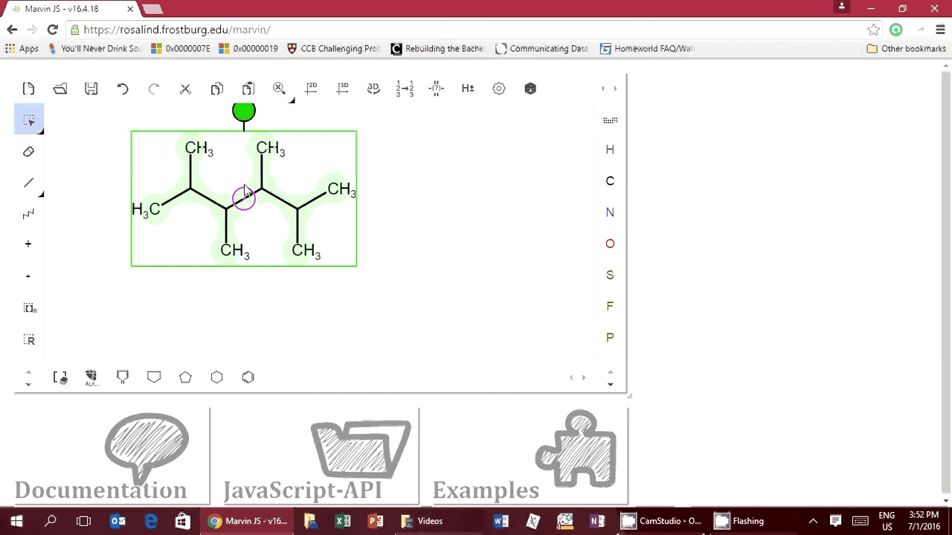
pyautogui.click(216, 88)
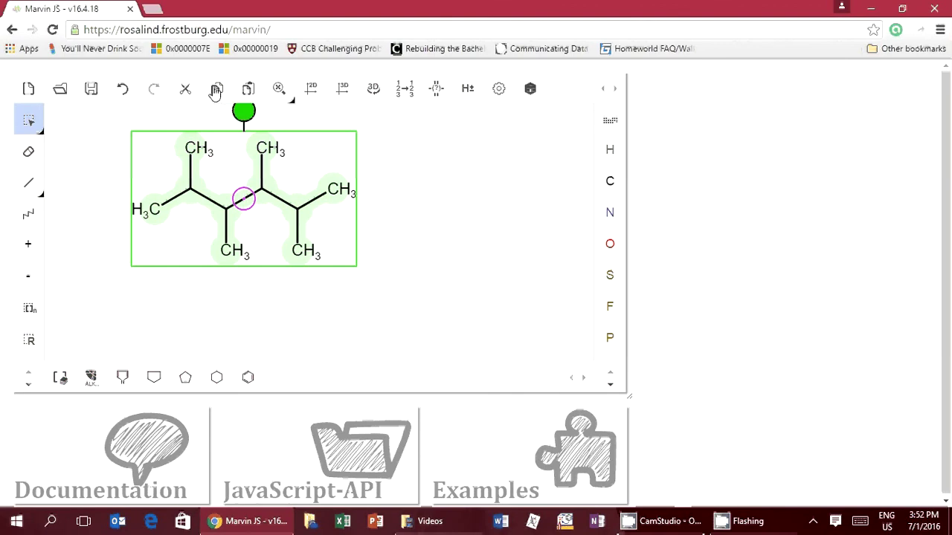
pyautogui.click(534, 522)
pyautogui.click(480, 520)
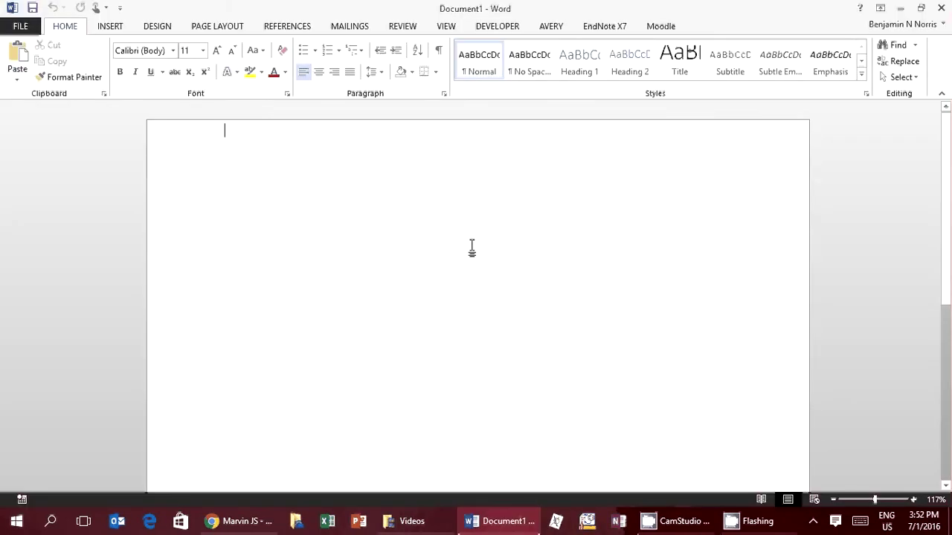
pyautogui.click(23, 79)
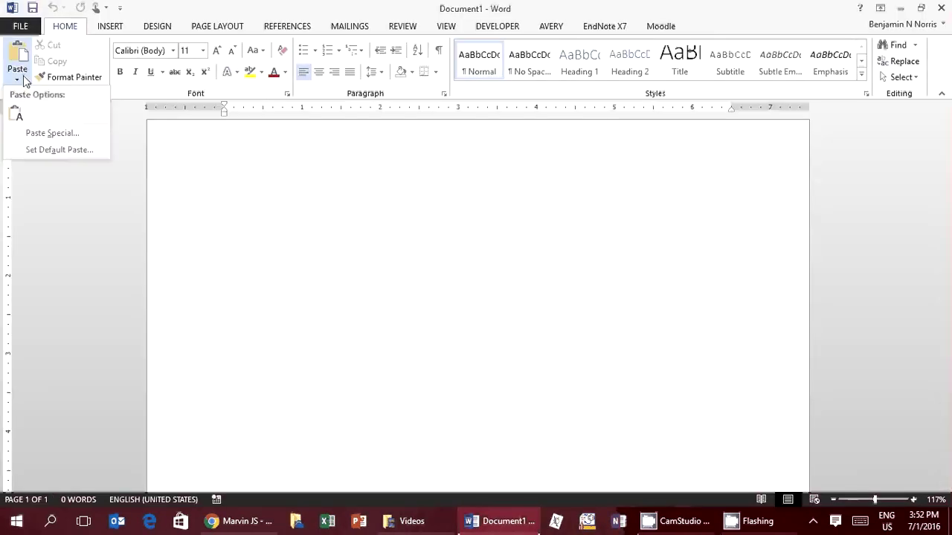
pyautogui.click(15, 125)
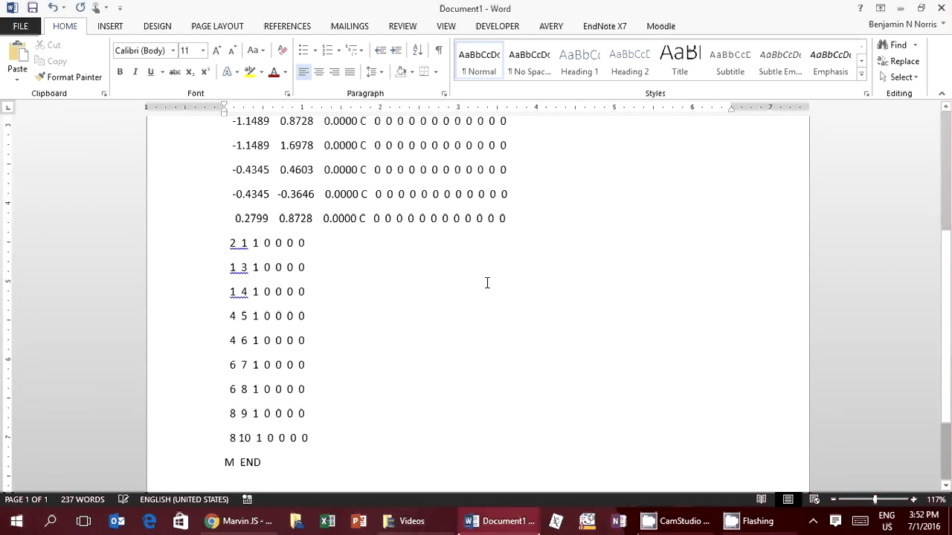
# Step: Look through the pasted structure data and close the Word document without saving
pyautogui.scroll(5, 484, 278)
pyautogui.scroll(-1, 239, 145)
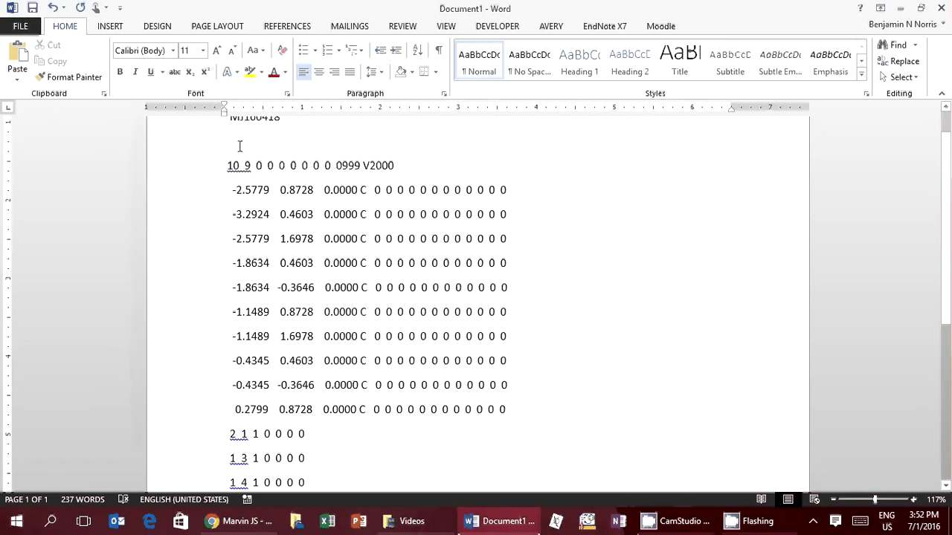
pyautogui.scroll(-4, 239, 146)
pyautogui.scroll(5, 246, 166)
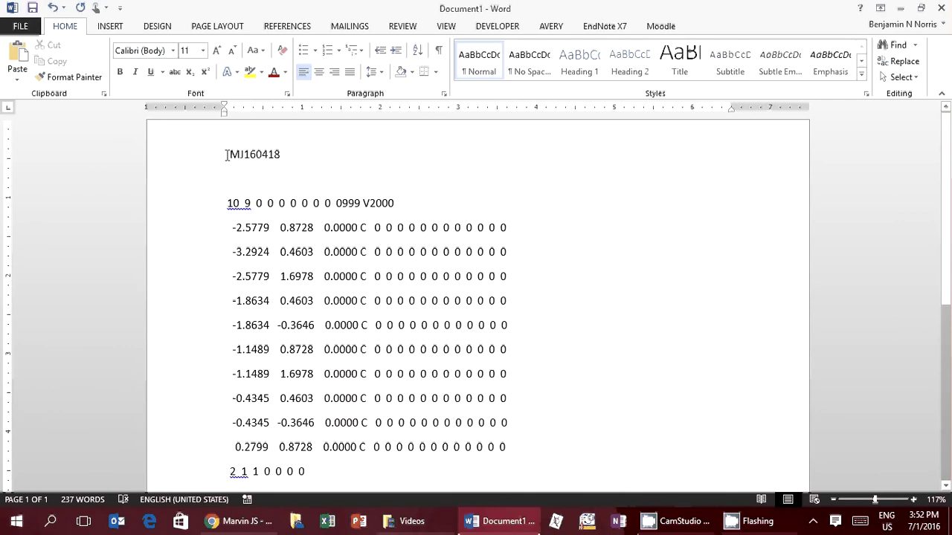
pyautogui.click(942, 7)
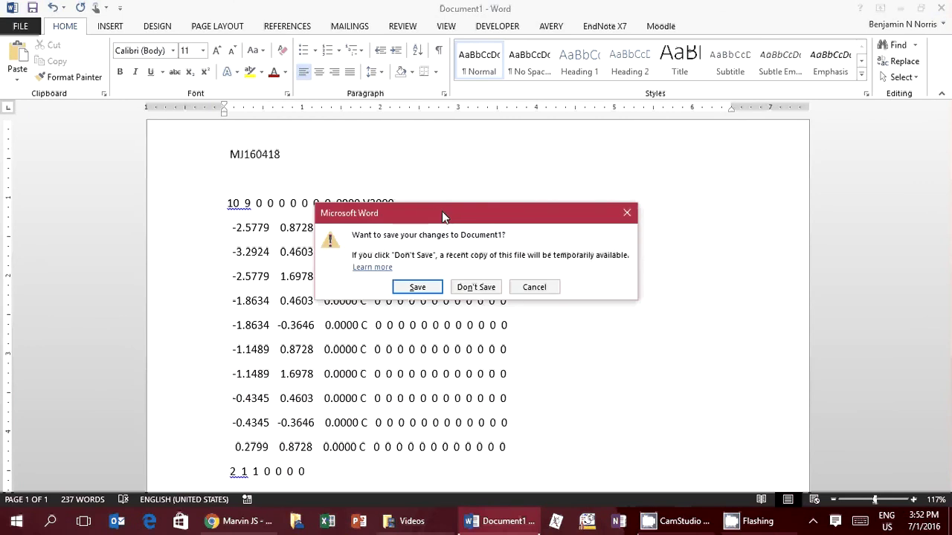
pyautogui.click(476, 287)
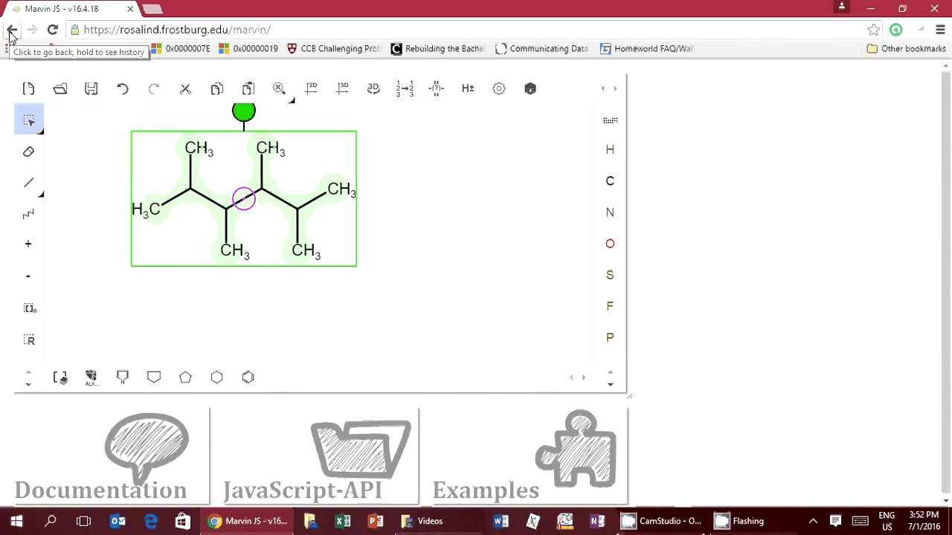
# Step: Return to the course page and start an attempt of the "Tutorial: Marvin Drawing Tool" quiz
pyautogui.click(11, 34)
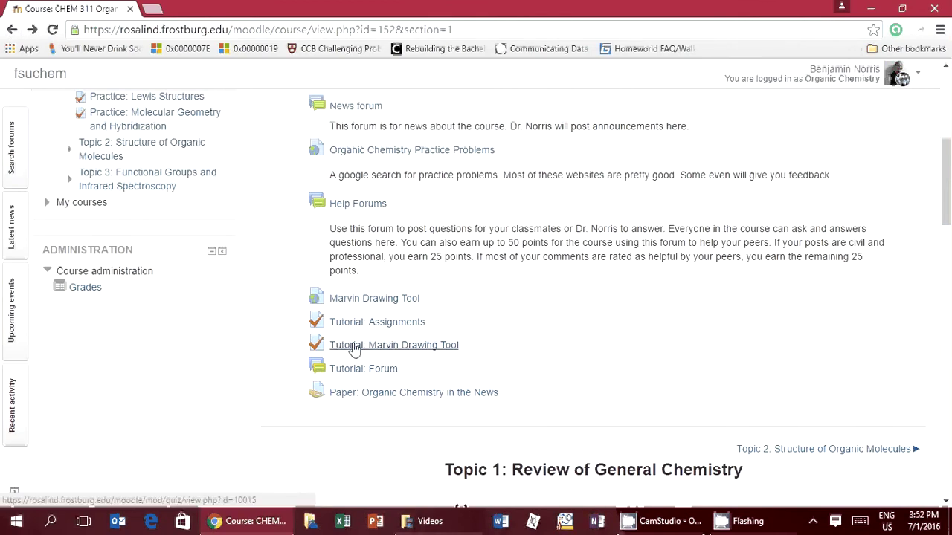
pyautogui.click(354, 347)
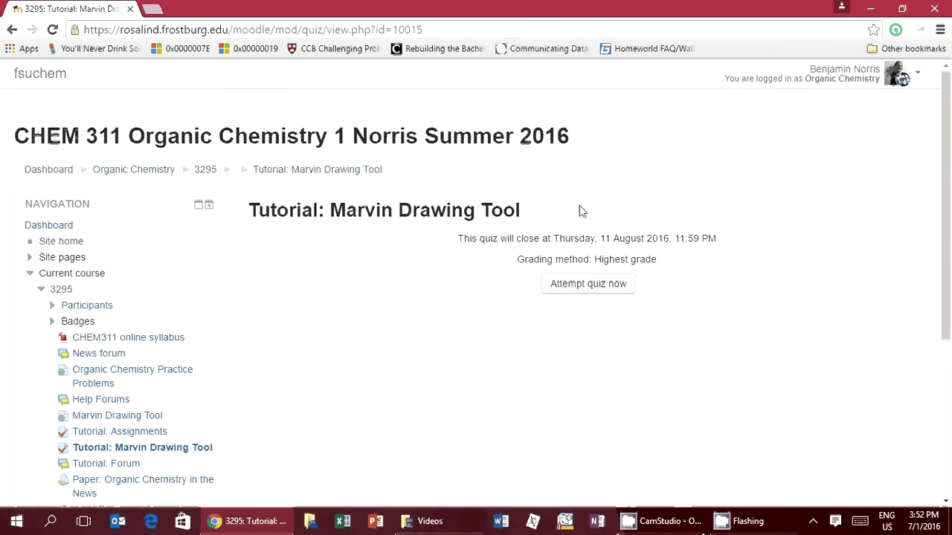
pyautogui.click(594, 287)
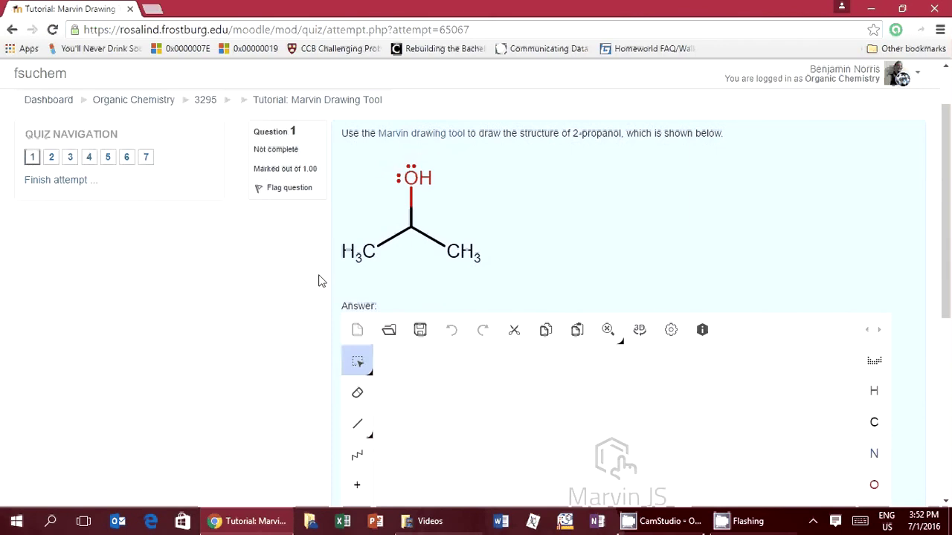
# Step: Draw one carbon–carbon single bond in the answer canvas of question 1 as the start of 2-propanol
pyautogui.scroll(-2, 315, 278)
pyautogui.scroll(1, 315, 278)
pyautogui.moveTo(942, 261); pyautogui.dragTo(942, 295)
pyautogui.scroll(-1, 899, 295)
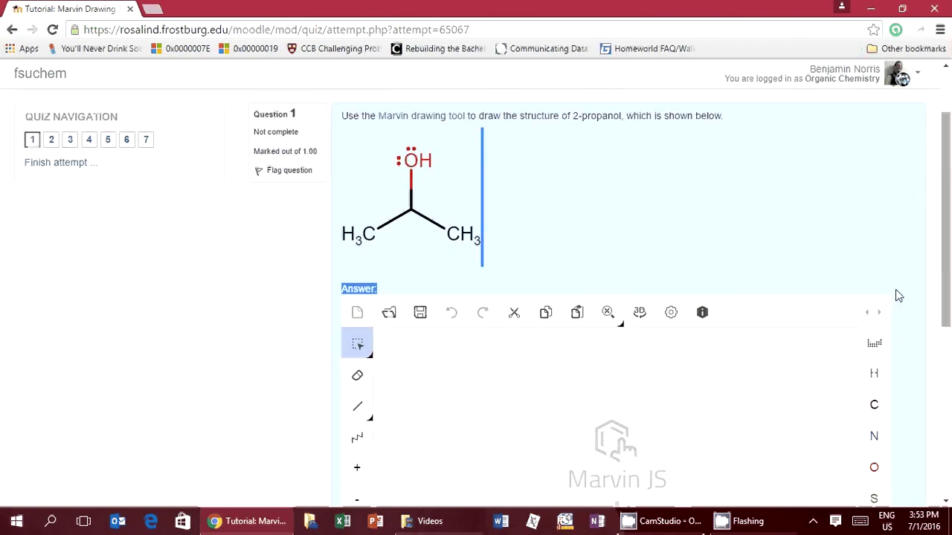
pyautogui.click(360, 411)
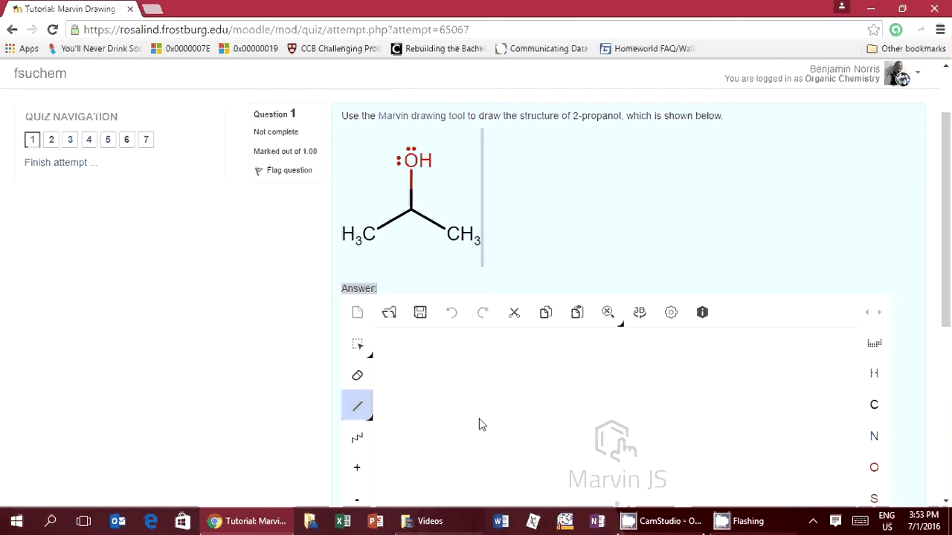
pyautogui.scroll(-2, 938, 185)
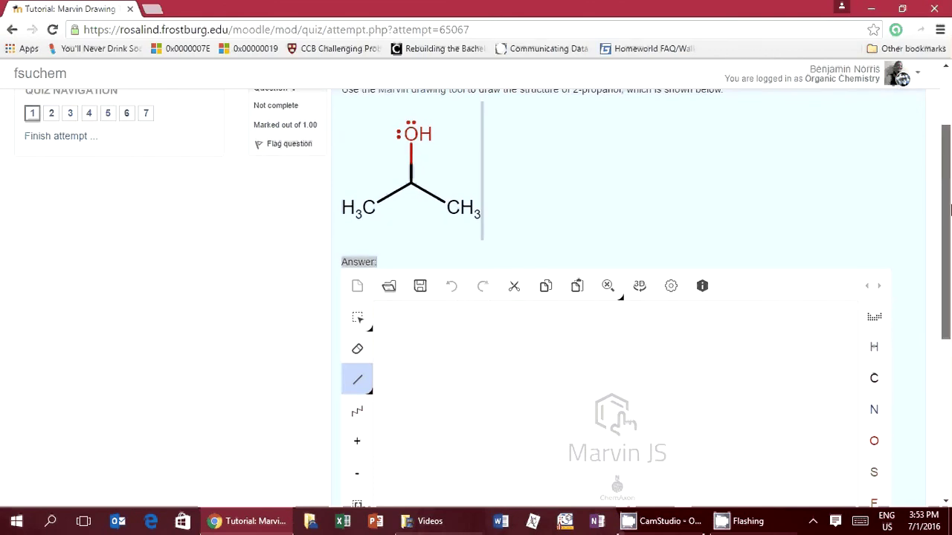
pyautogui.moveTo(479, 385); pyautogui.dragTo(510, 369)
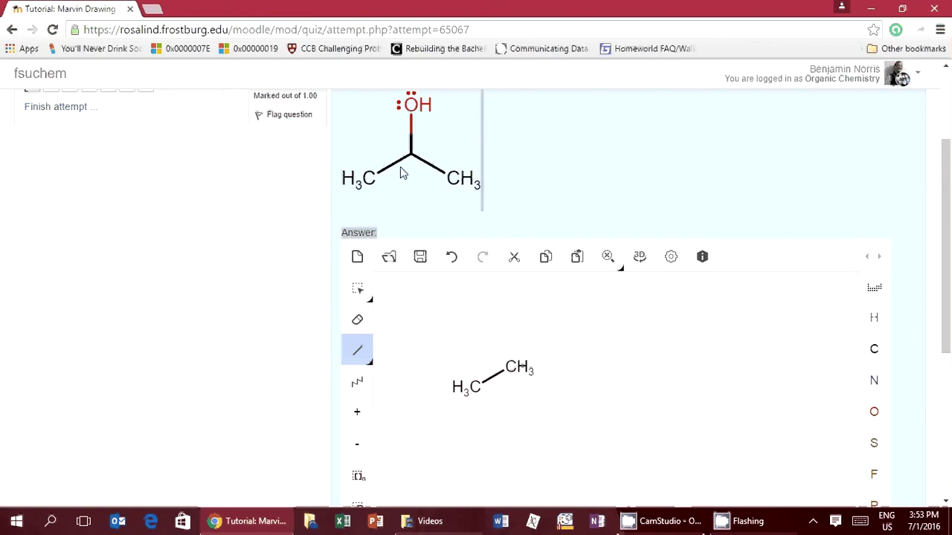
# Step: Add two more single bonds to the bond's upper carbon, one pointing straight up and one down to the right
pyautogui.moveTo(510, 367); pyautogui.dragTo(467, 310)
pyautogui.click(511, 370)
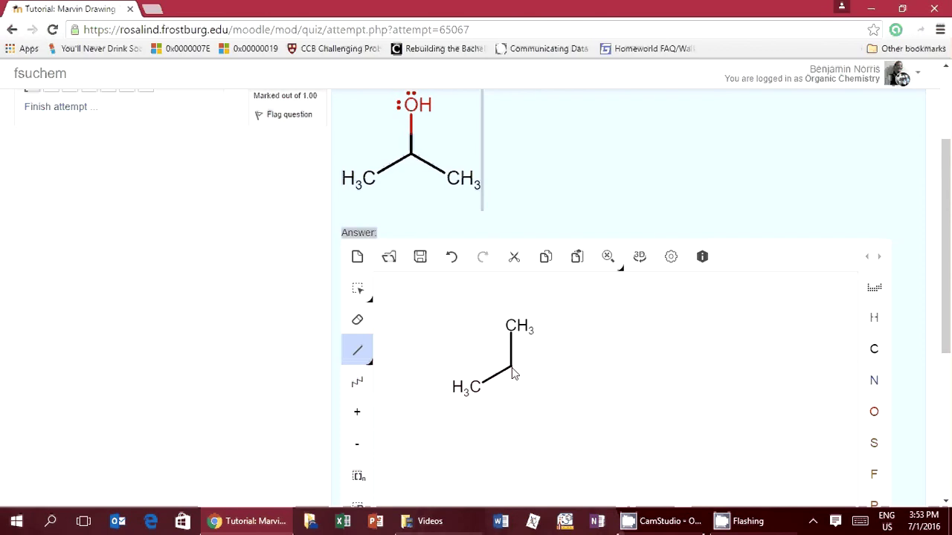
pyautogui.click(511, 372)
pyautogui.hotkey('ctrl', 'z')
pyautogui.hotkey('ctrl', 'z')
pyautogui.click(517, 372)
pyautogui.click(514, 373)
pyautogui.moveTo(944, 290); pyautogui.dragTo(944, 313)
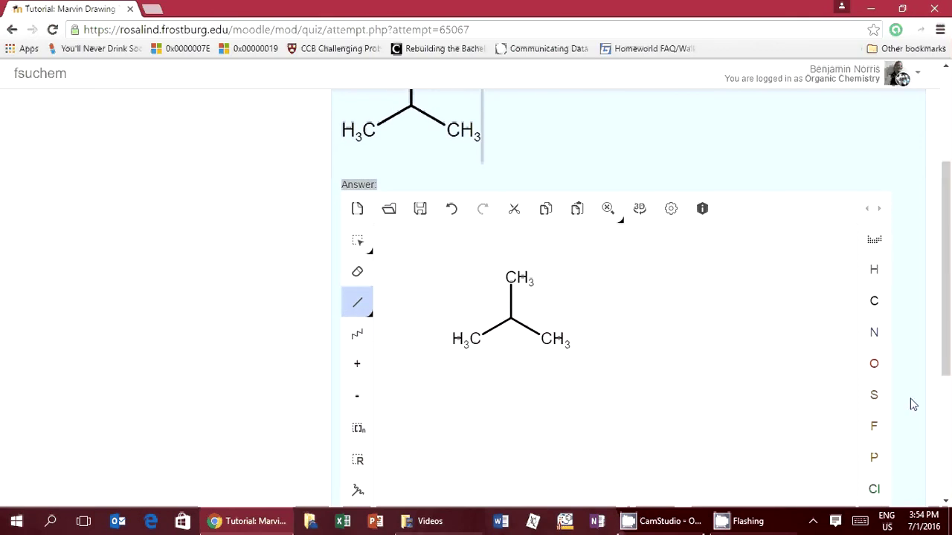
# Step: View the periodic table of elements, and replace the structure's top methyl carbon with oxygen to complete 2-propanol
pyautogui.click(874, 243)
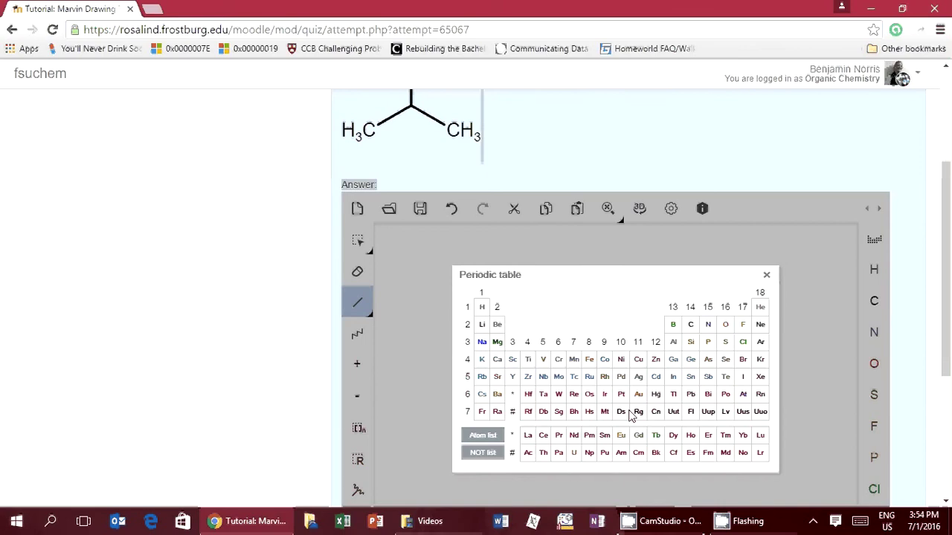
pyautogui.click(767, 276)
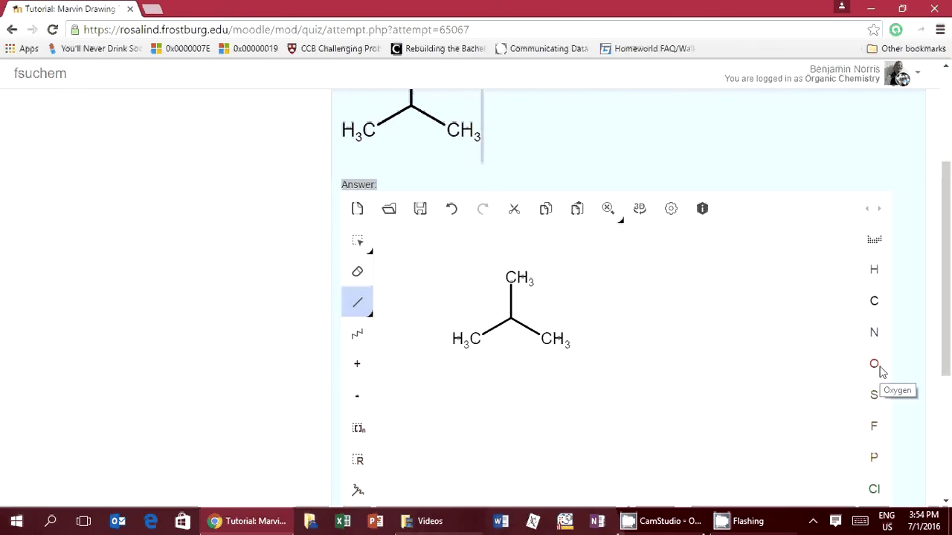
pyautogui.click(874, 371)
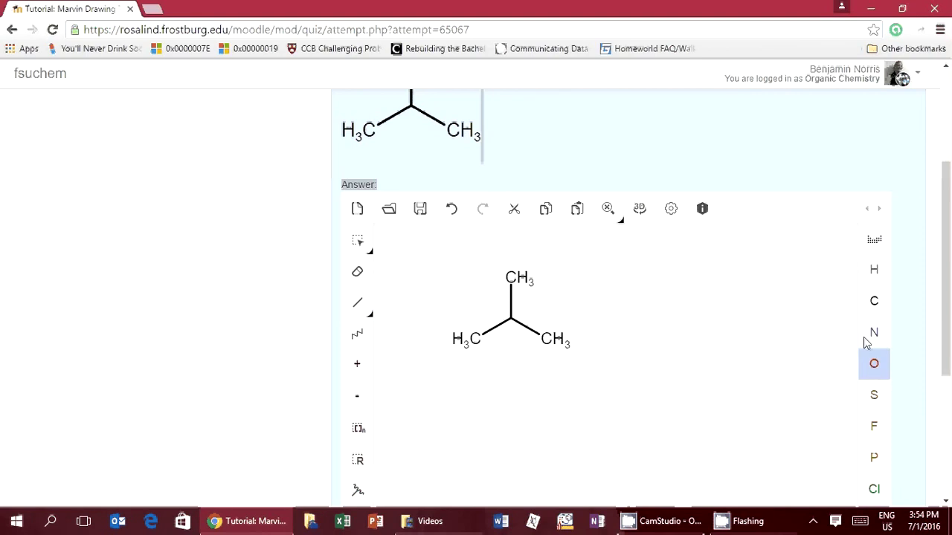
pyautogui.click(512, 281)
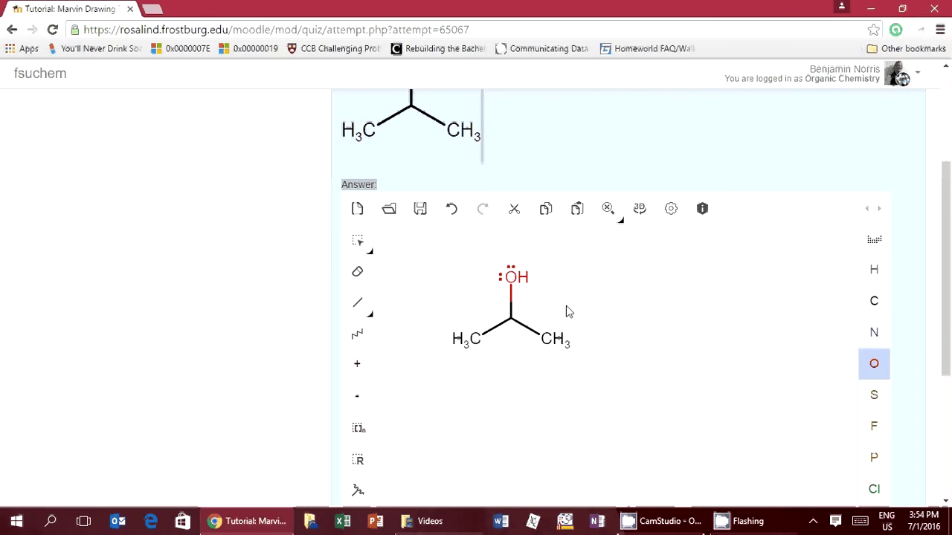
# Step: Try changing the lower-right methyl carbon to oxygen and restore it to carbon
pyautogui.click(548, 339)
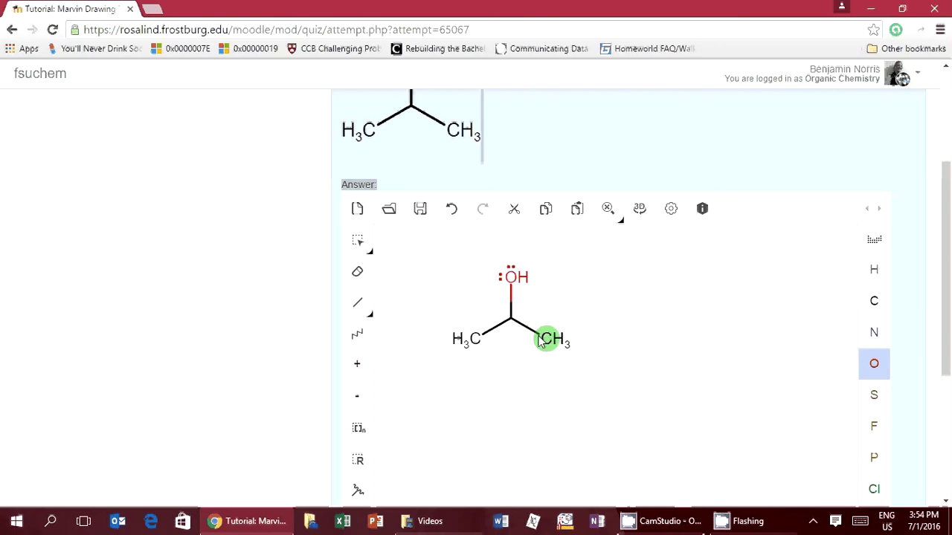
pyautogui.click(874, 301)
pyautogui.click(546, 342)
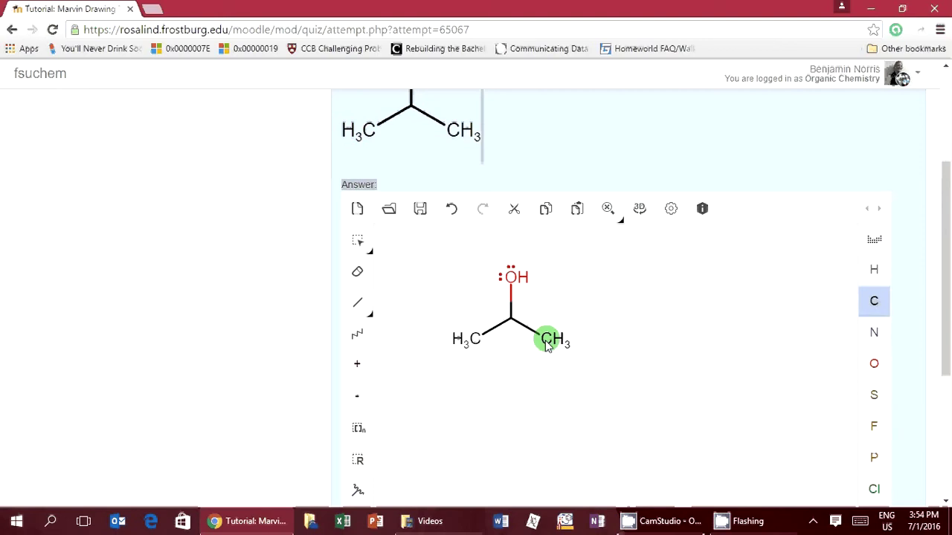
pyautogui.click(476, 340)
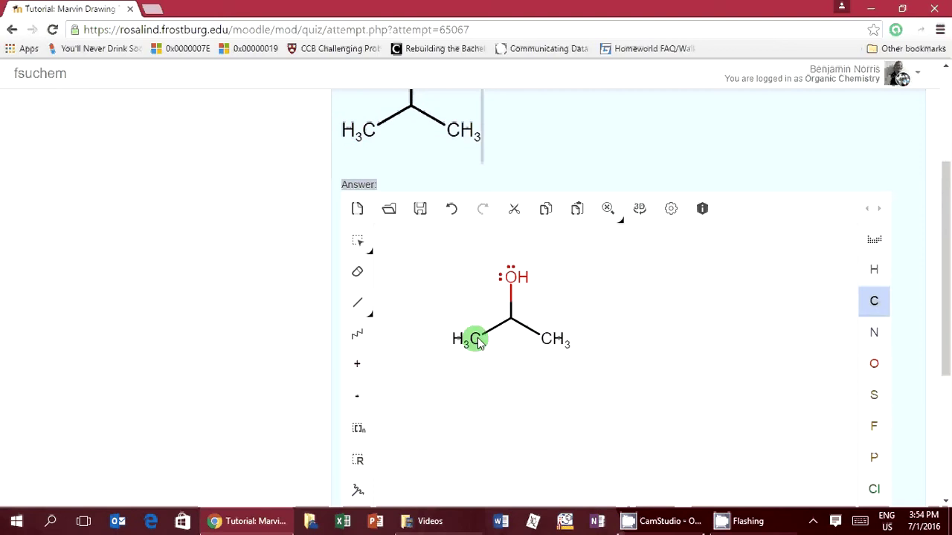
pyautogui.click(548, 340)
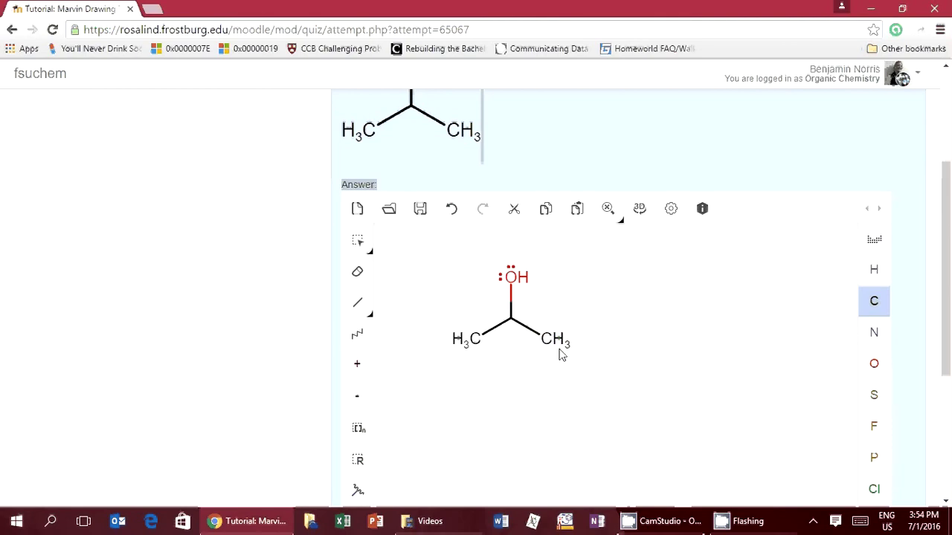
pyautogui.click(546, 340)
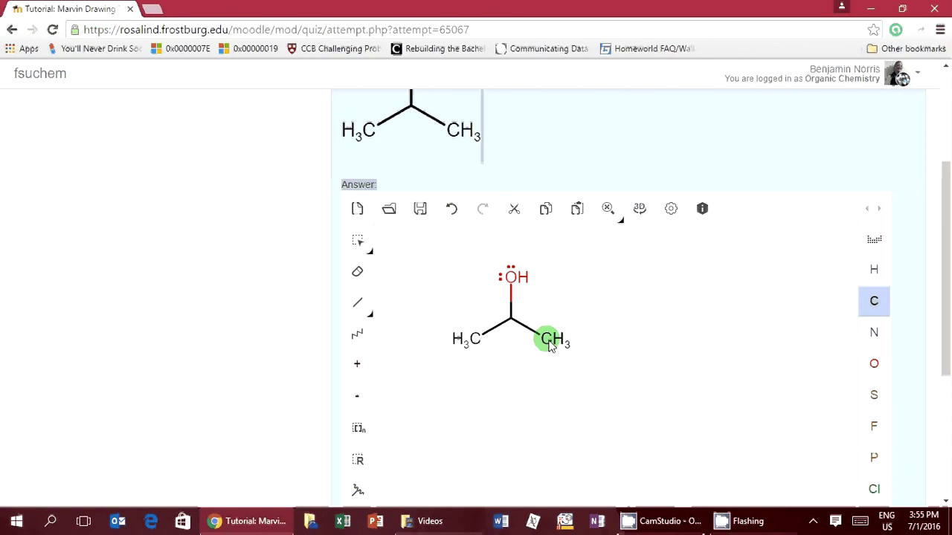
pyautogui.press('o')
pyautogui.click(549, 346)
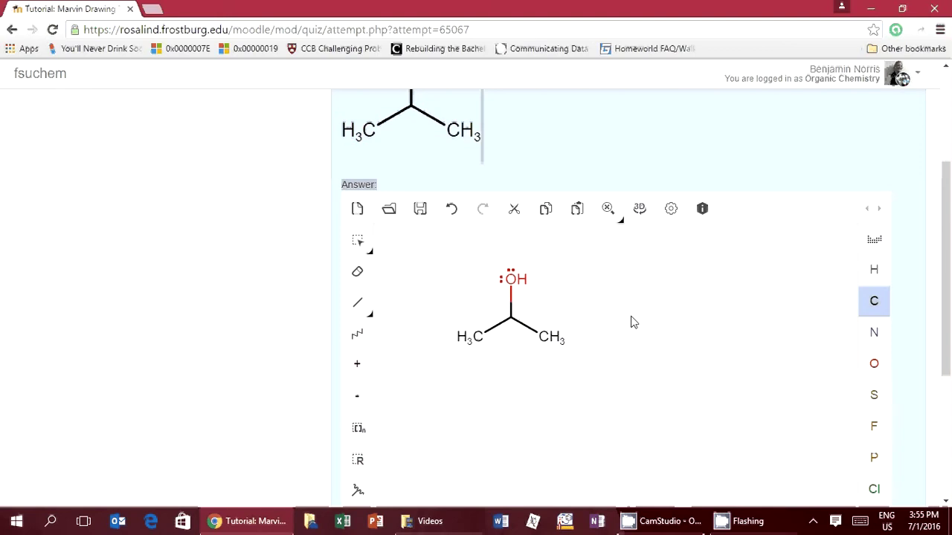
# Step: Check the 2-propanol answer for question 1 and continue to question 2
pyautogui.scroll(-1, 297, 266)
pyautogui.scroll(-2, 297, 265)
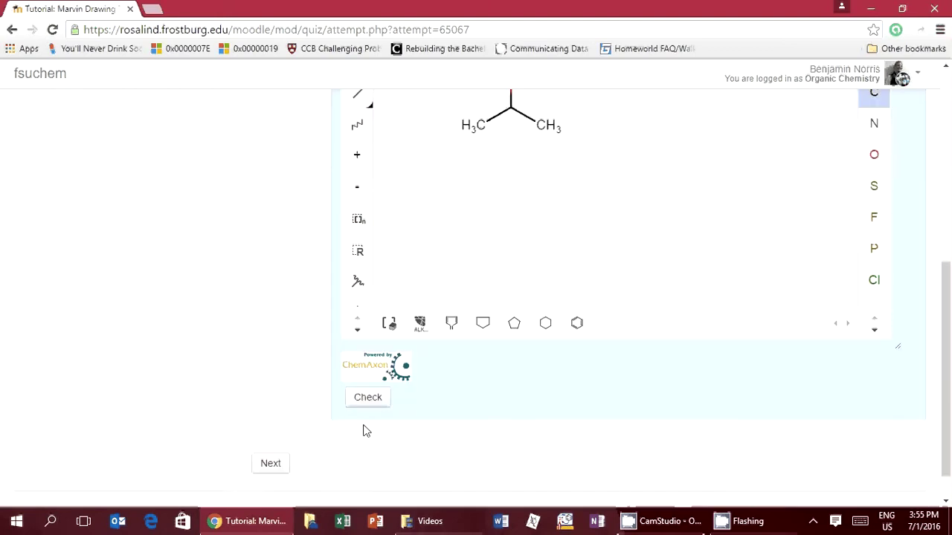
pyautogui.click(357, 404)
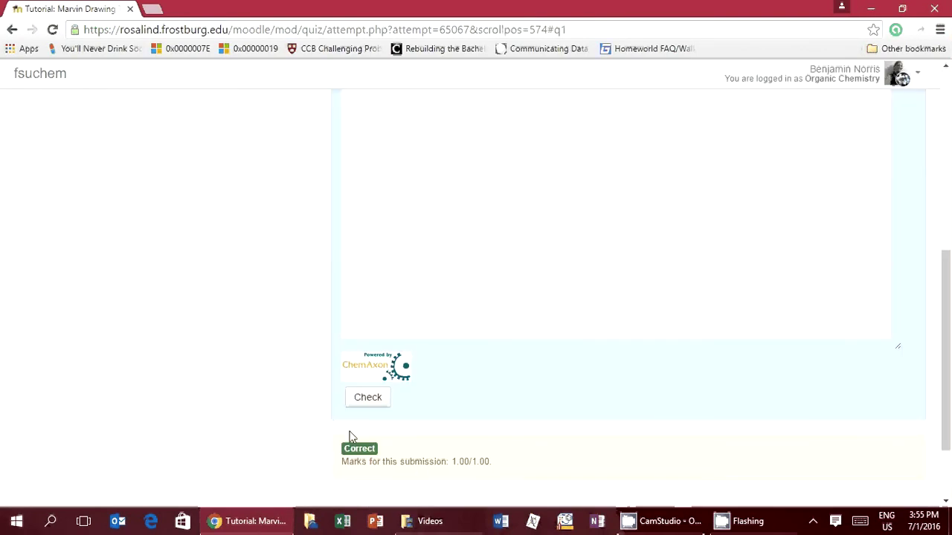
pyautogui.scroll(-2, 272, 429)
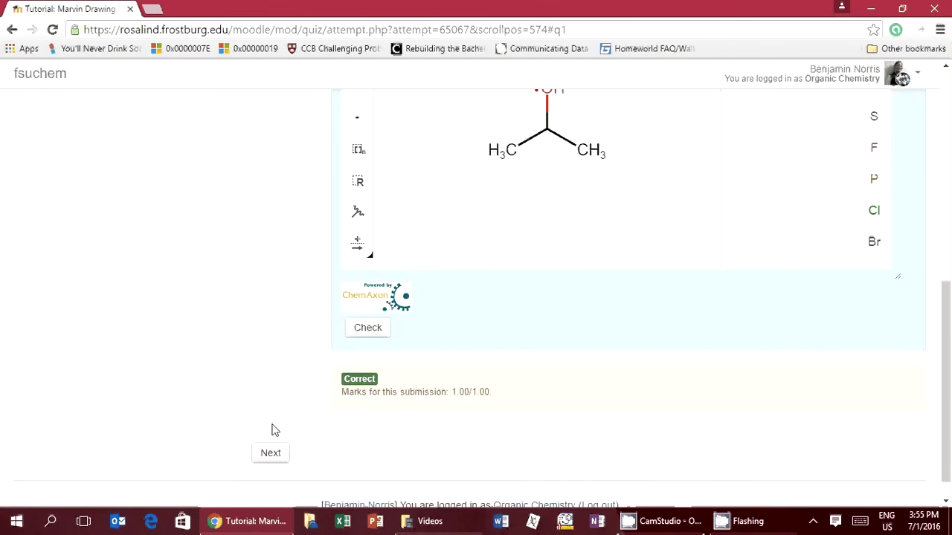
pyautogui.click(270, 428)
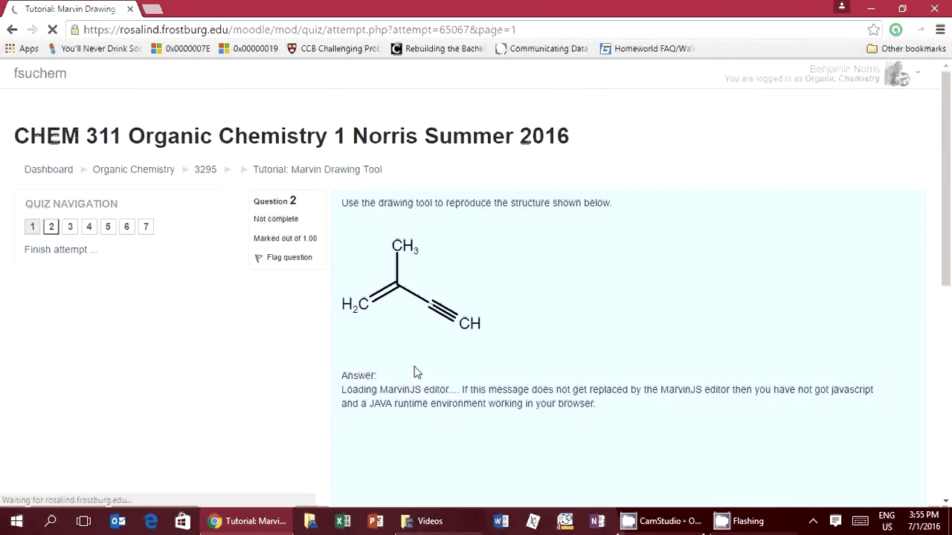
# Step: Draw question 2's carbon skeleton with single bonds: a central carbon with three branches, the lower-right branch extended by one more bond in line
pyautogui.scroll(-1, 574, 255)
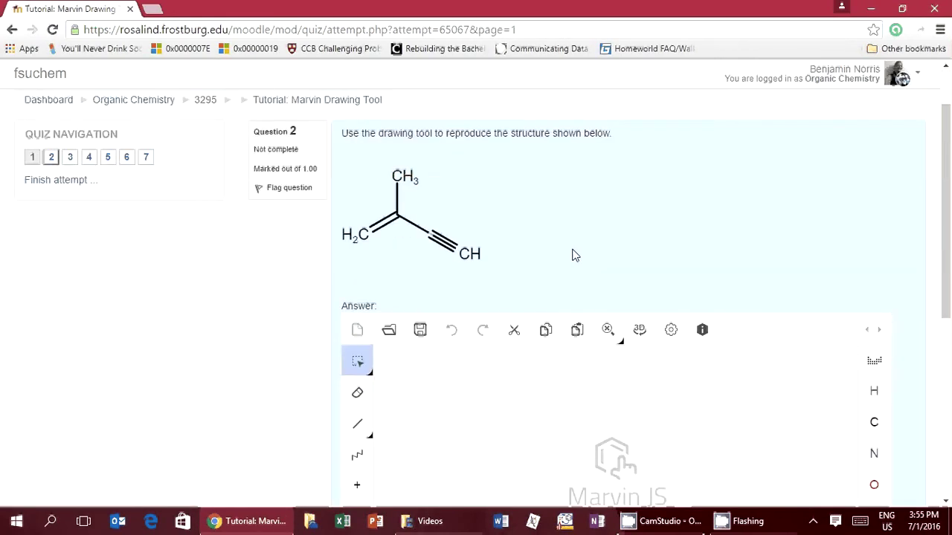
pyautogui.scroll(-1, 477, 265)
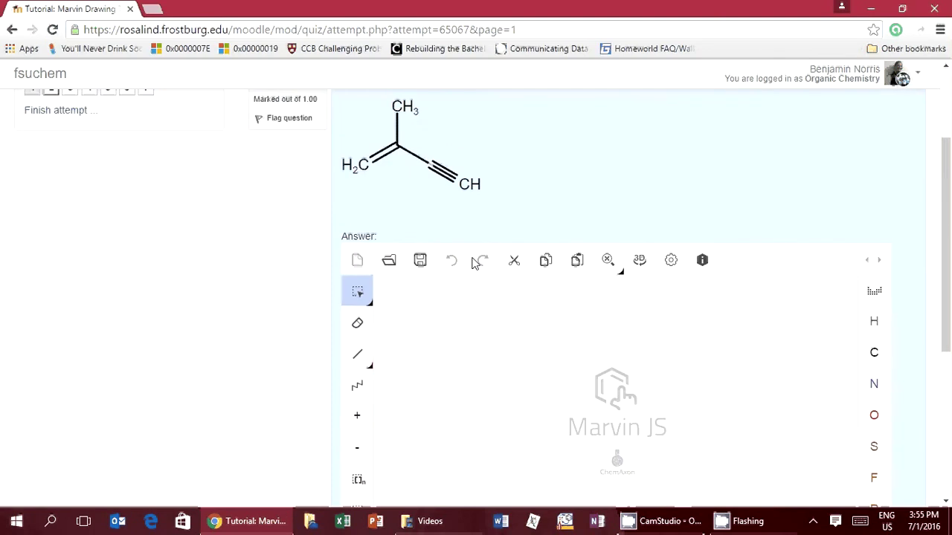
pyautogui.click(358, 356)
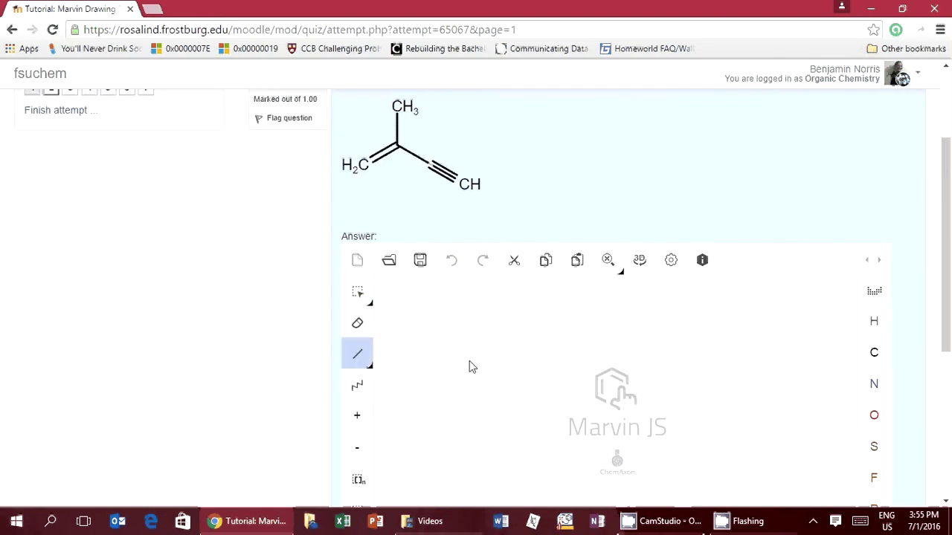
pyautogui.click(479, 364)
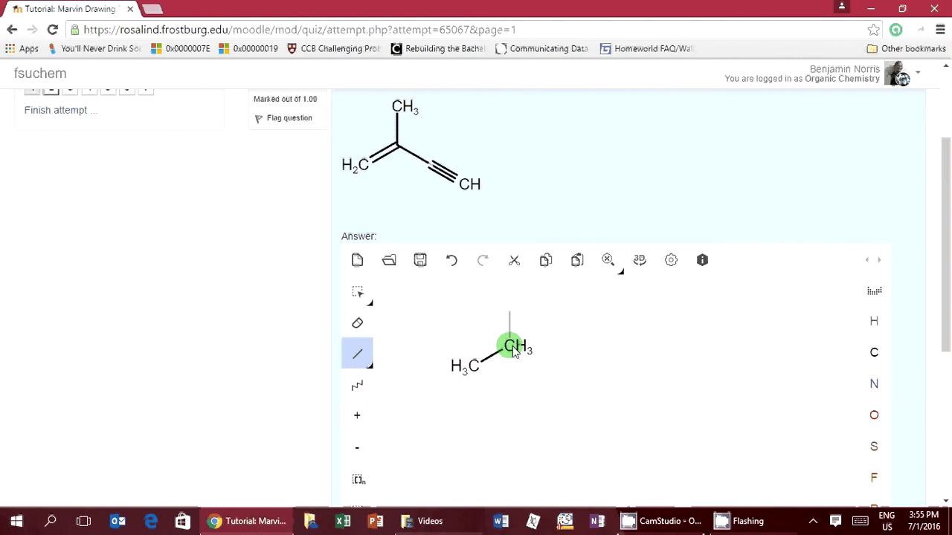
pyautogui.click(510, 346)
pyautogui.click(512, 349)
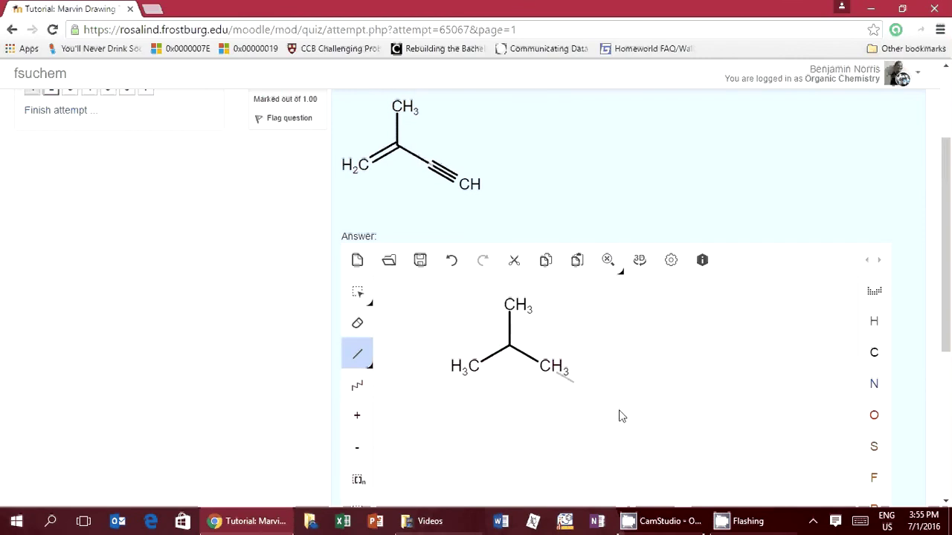
pyautogui.click(621, 417)
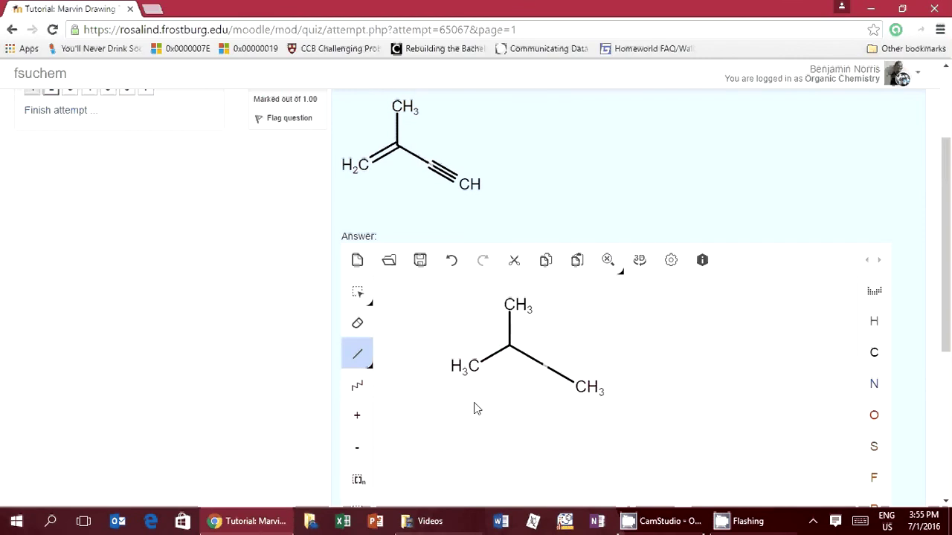
# Step: Try adding extra single bonds at the lower-right end of the chain, and undo them all
pyautogui.click(584, 387)
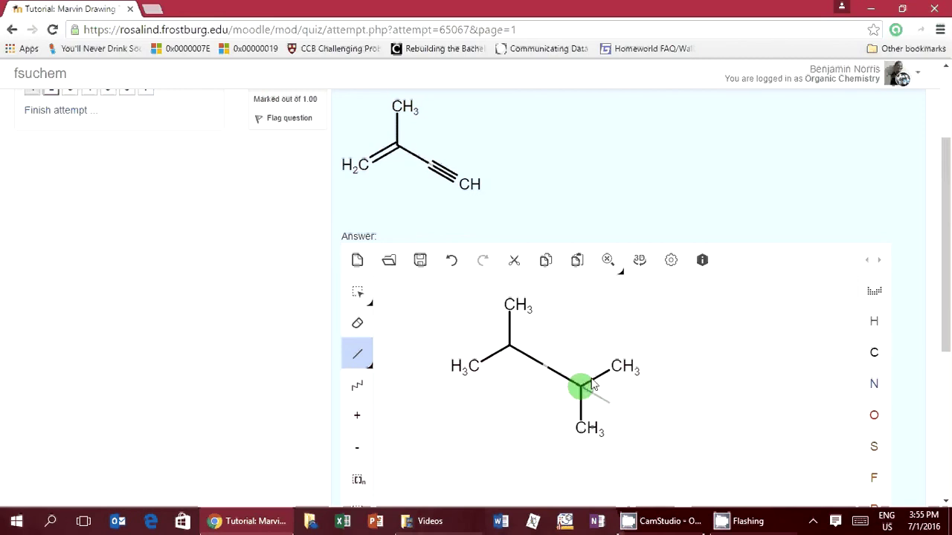
pyautogui.click(579, 387)
pyautogui.click(616, 365)
pyautogui.click(616, 365)
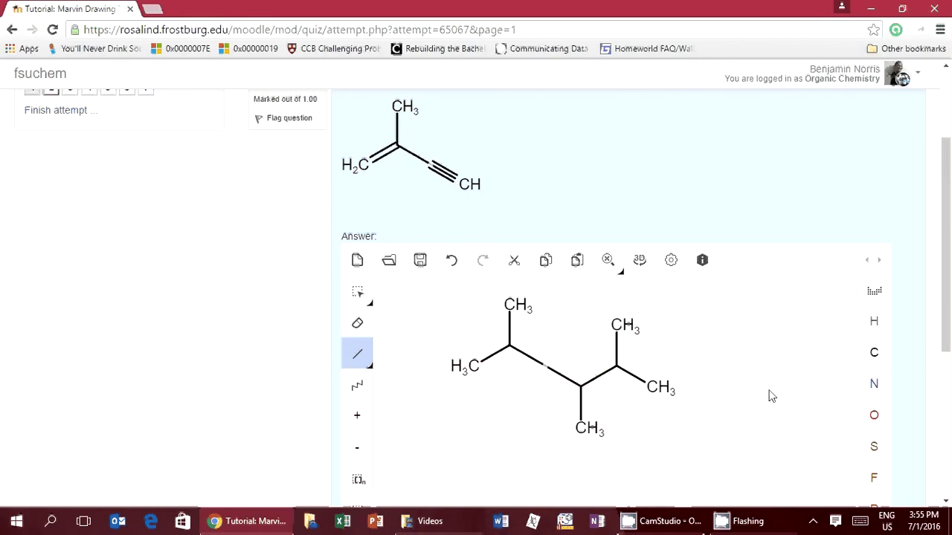
pyautogui.hotkey('ctrl', 'z')
pyautogui.hotkey('ctrl', 'z')
pyautogui.hotkey('ctrl', 'z')
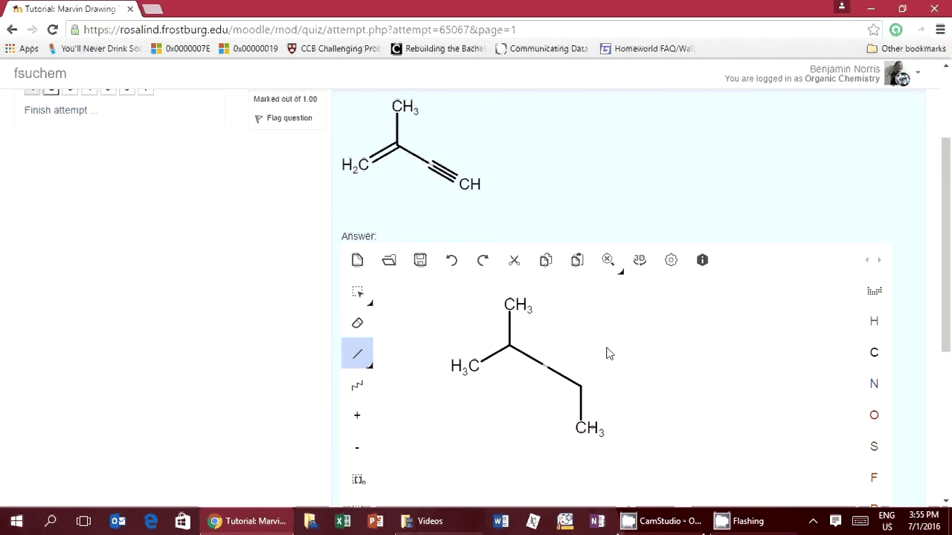
pyautogui.hotkey('ctrl', 'z')
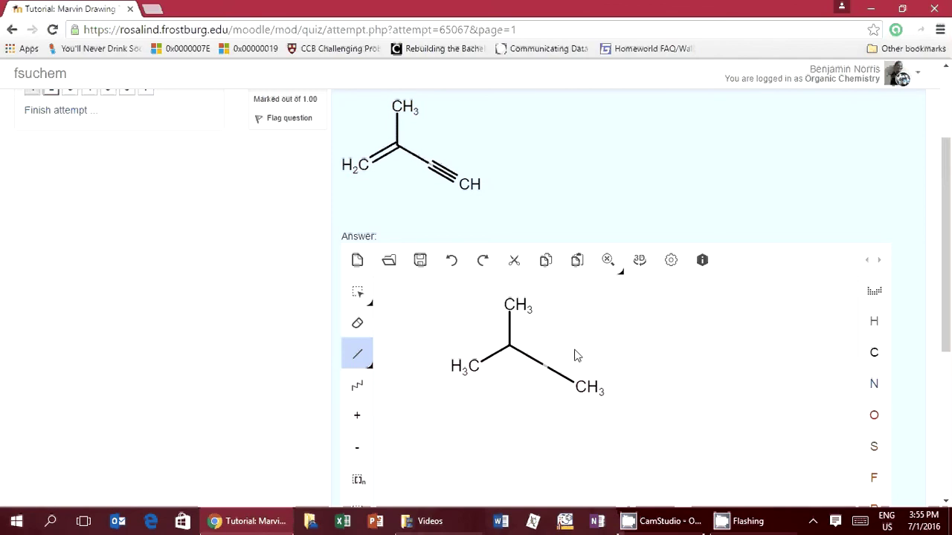
# Step: Convert the lower-left bond and the outermost lower-right bond of the skeleton to double bonds
pyautogui.moveTo(584, 392); pyautogui.dragTo(629, 417)
pyautogui.click(497, 356)
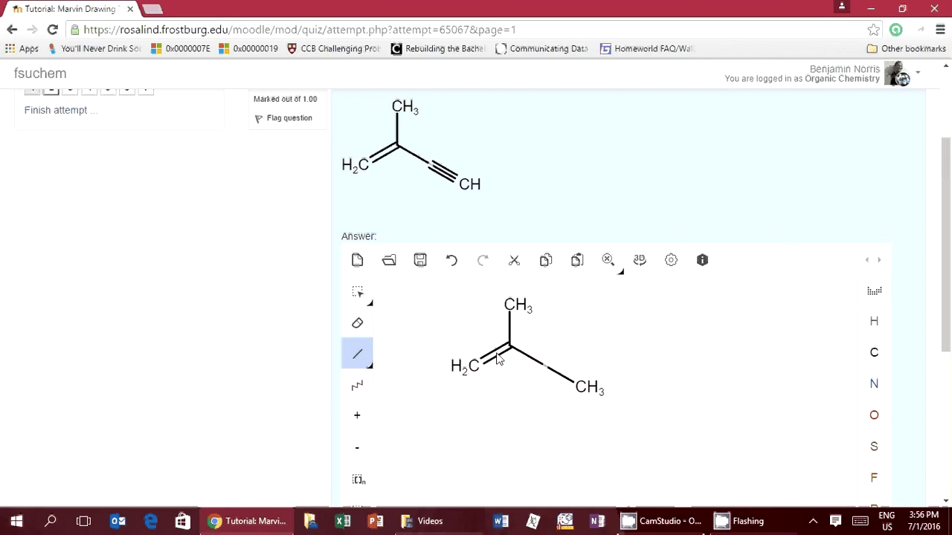
pyautogui.click(561, 381)
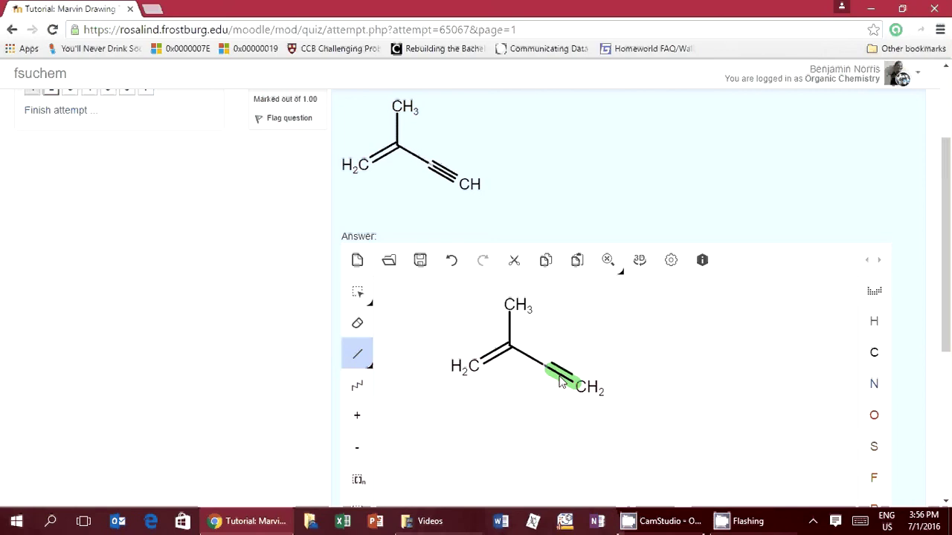
pyautogui.click(562, 381)
pyautogui.click(565, 383)
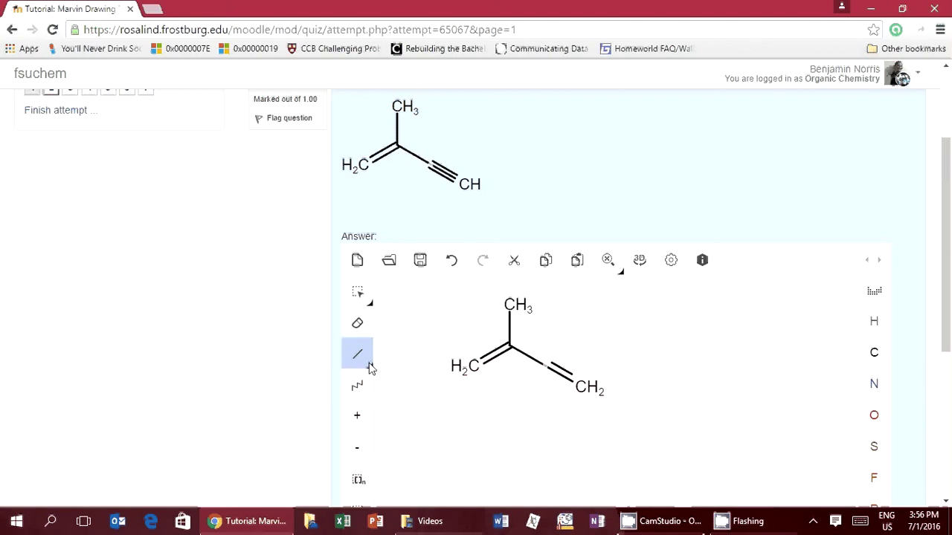
# Step: Change the outermost lower-right bond to a triple bond with the triple bond tool
pyautogui.click(370, 369)
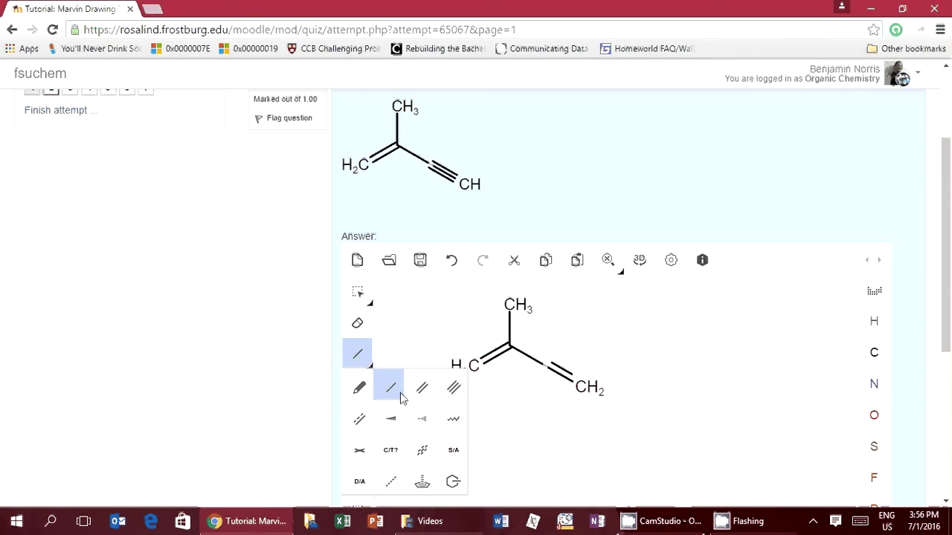
pyautogui.click(454, 390)
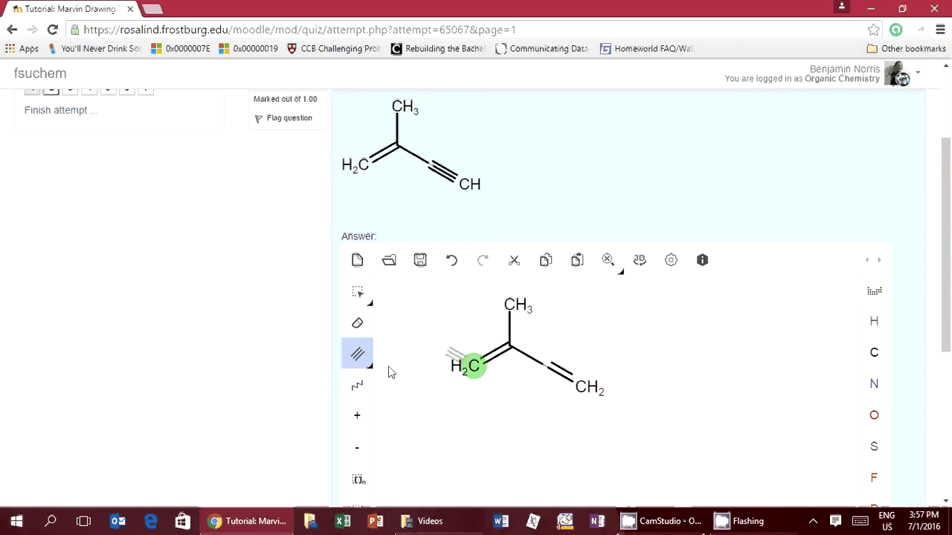
pyautogui.click(361, 356)
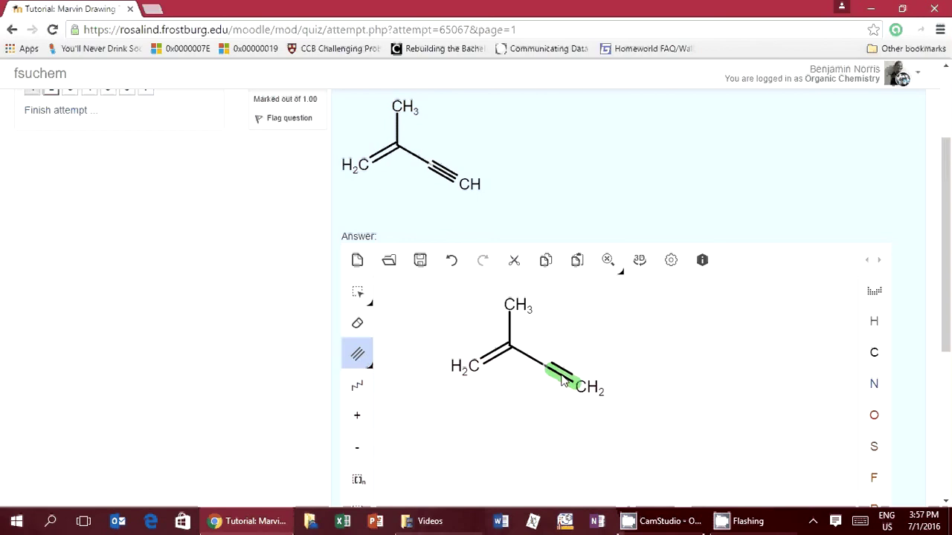
pyautogui.click(562, 381)
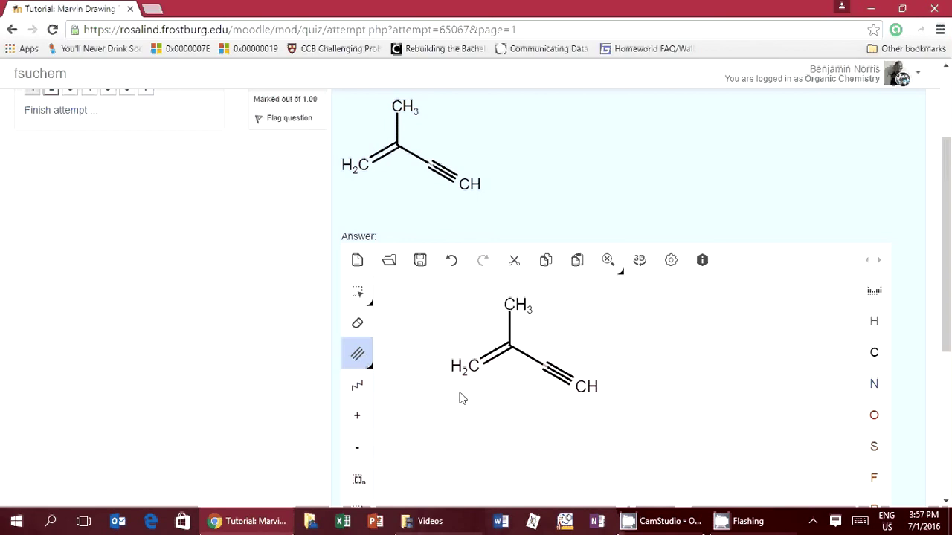
# Step: Draw a separate four-carbon chain beside the structure with the freehand Drawing tool, making its upper end bond triple and its other end bond double
pyautogui.click(371, 368)
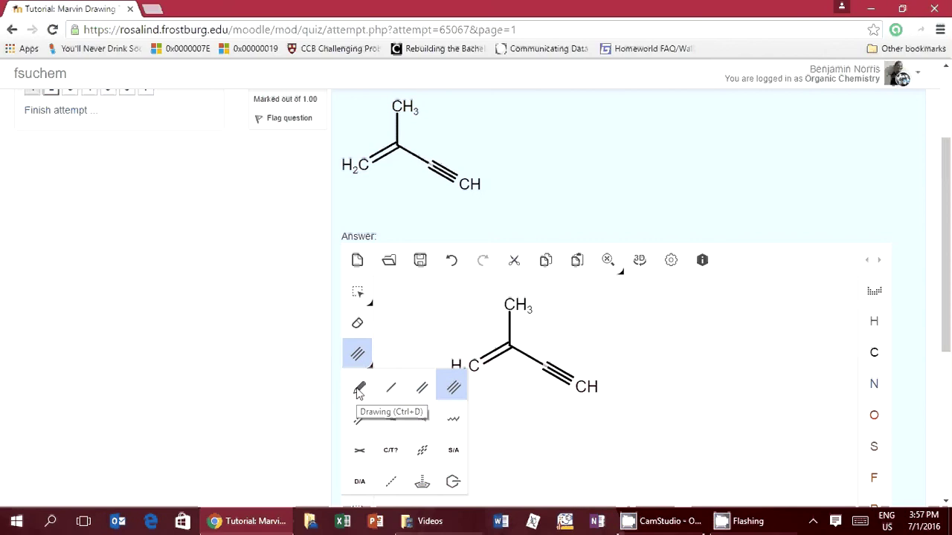
pyautogui.click(359, 391)
pyautogui.moveTo(753, 371)
pyautogui.mouseDown()
pyautogui.moveTo(732, 405)
pyautogui.moveTo(761, 356)
pyautogui.moveTo(719, 378)
pyautogui.moveTo(684, 360)
pyautogui.moveTo(734, 357)
pyautogui.moveTo(729, 346)
pyautogui.mouseUp()
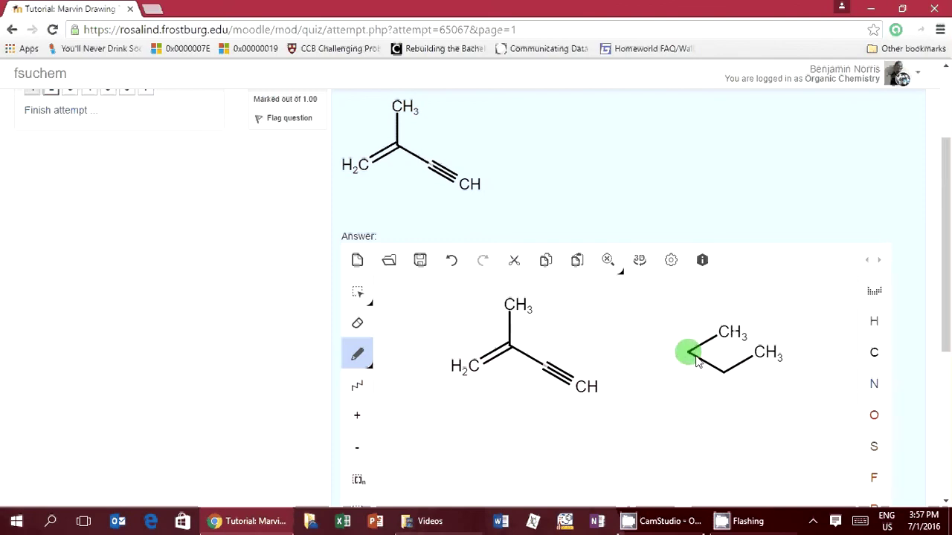
pyautogui.doubleClick(706, 337)
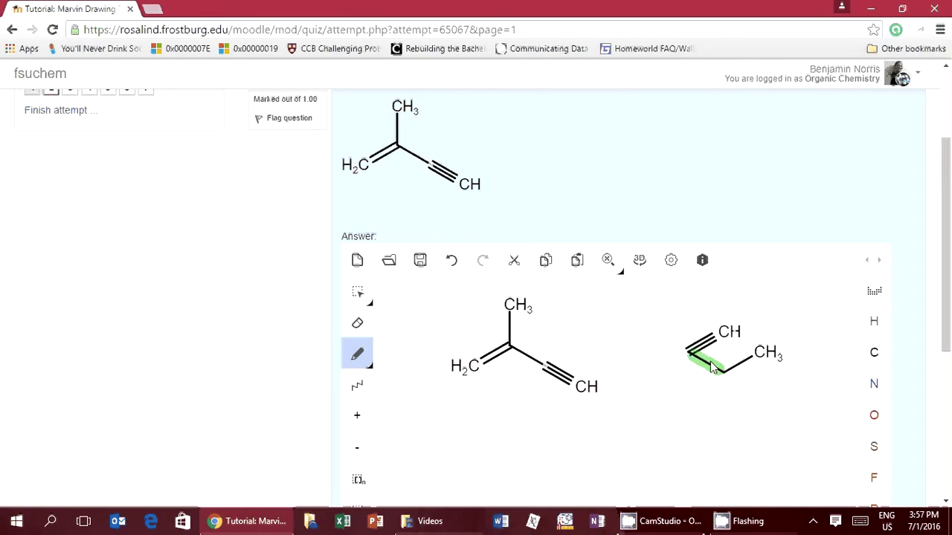
pyautogui.click(744, 364)
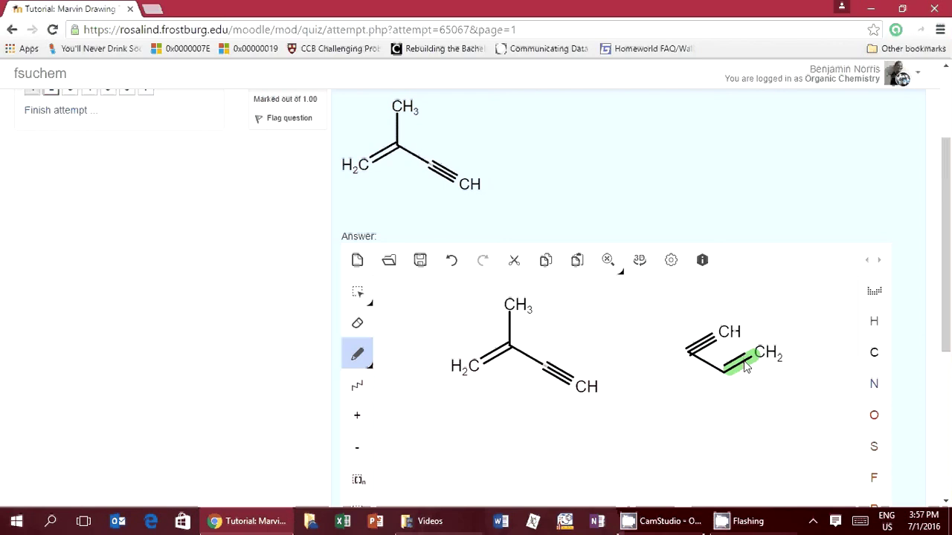
# Step: Cycle the double bond at the end of the separate chain through the bond orders and back to double
pyautogui.click(743, 365)
pyautogui.click(743, 364)
pyautogui.click(743, 364)
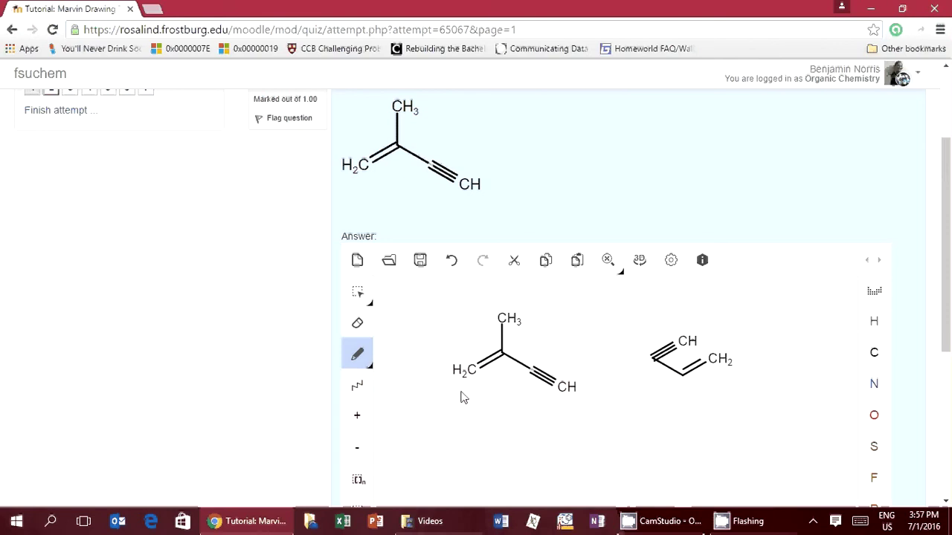
# Step: Submit the question 2 answer for checking with both structures on the canvas
pyautogui.scroll(-2, 313, 361)
pyautogui.scroll(-1, 454, 440)
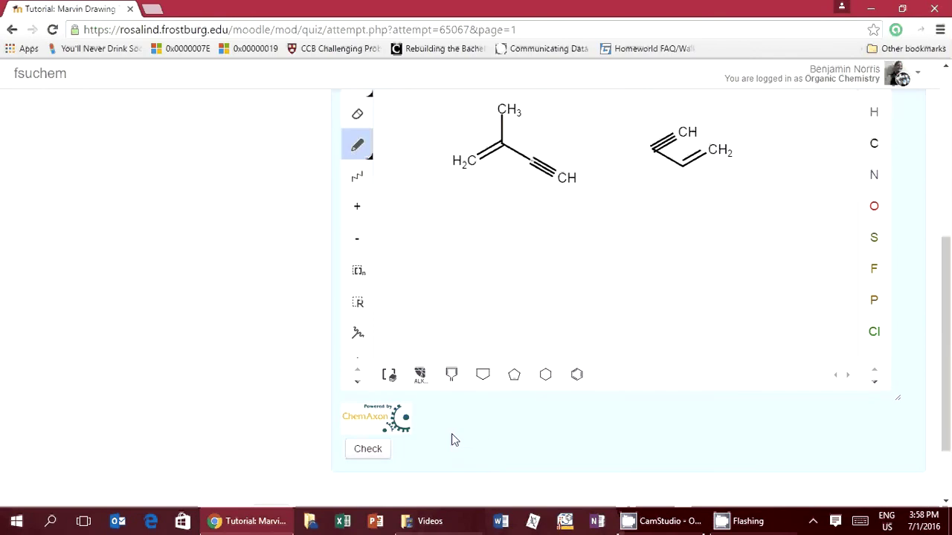
pyautogui.click(366, 449)
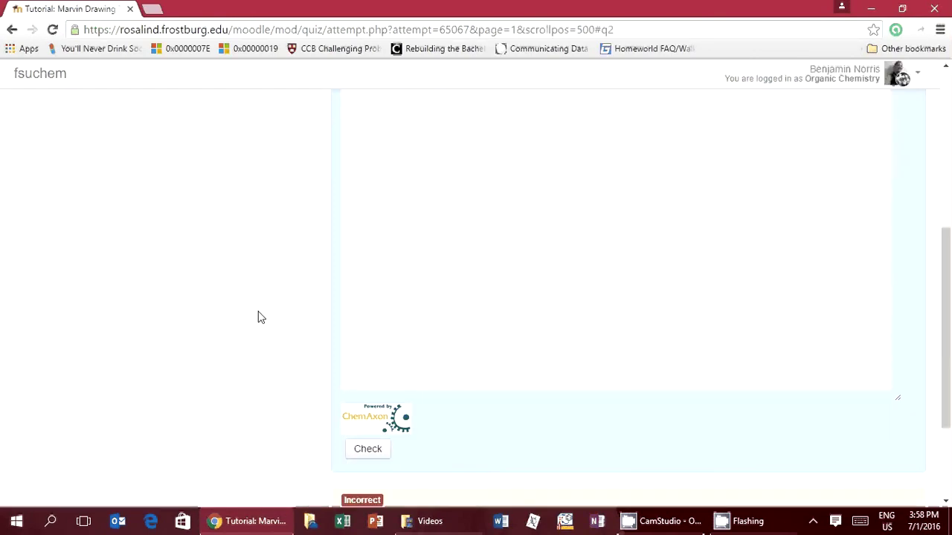
pyautogui.scroll(-2, 667, 318)
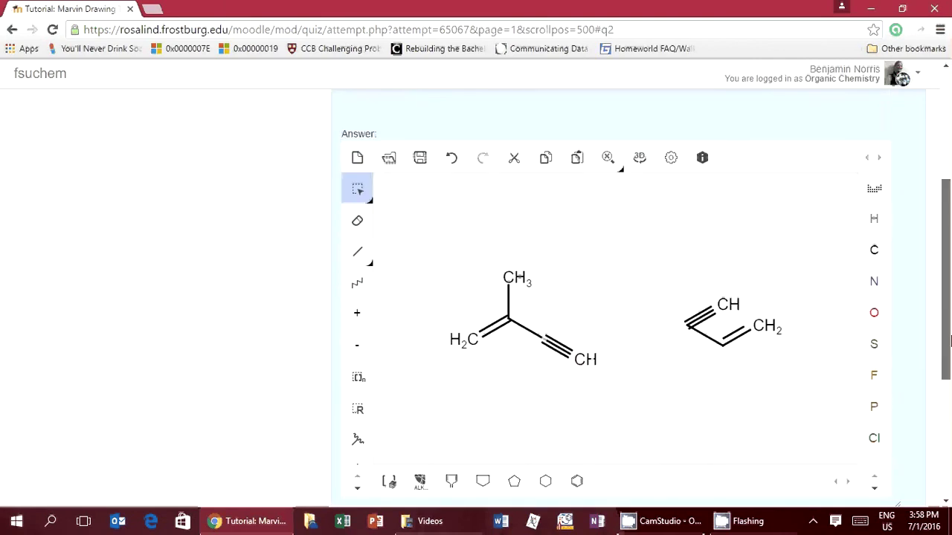
# Step: Select the whole separate four-carbon chain beside the branched structure and delete it
pyautogui.click(667, 318)
pyautogui.click(727, 297)
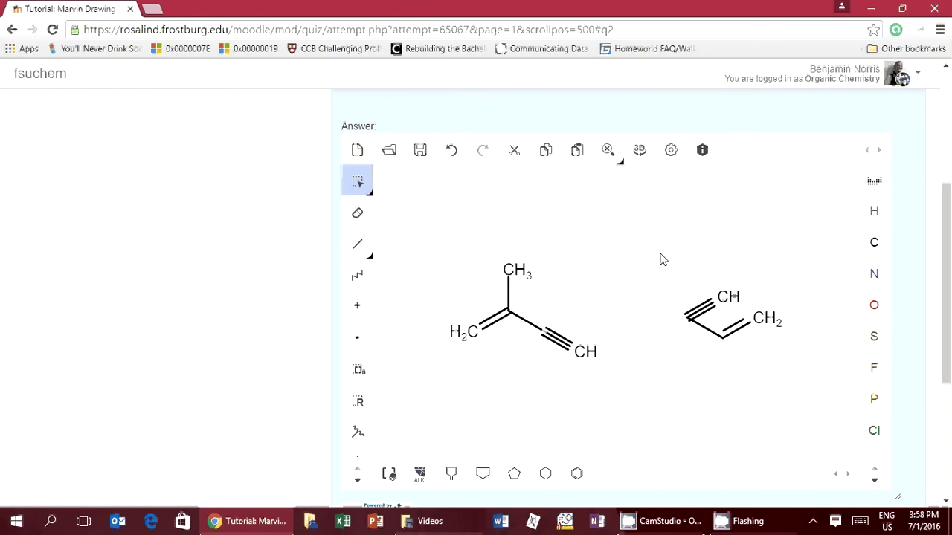
pyautogui.click(364, 189)
pyautogui.moveTo(634, 212); pyautogui.dragTo(827, 374)
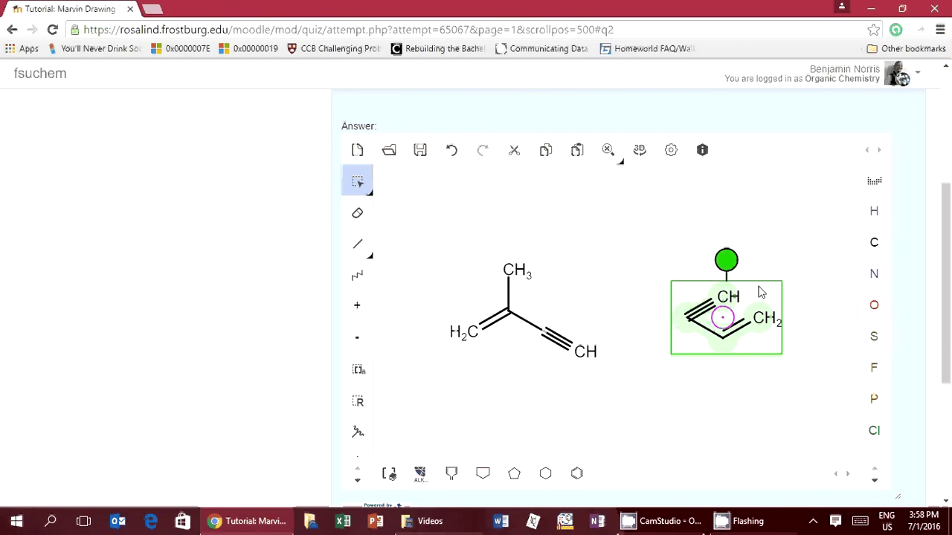
pyautogui.press('Delete')
# Step: Check the question 2 answer again with only the branched enyne drawn
pyautogui.scroll(-1, 128, 295)
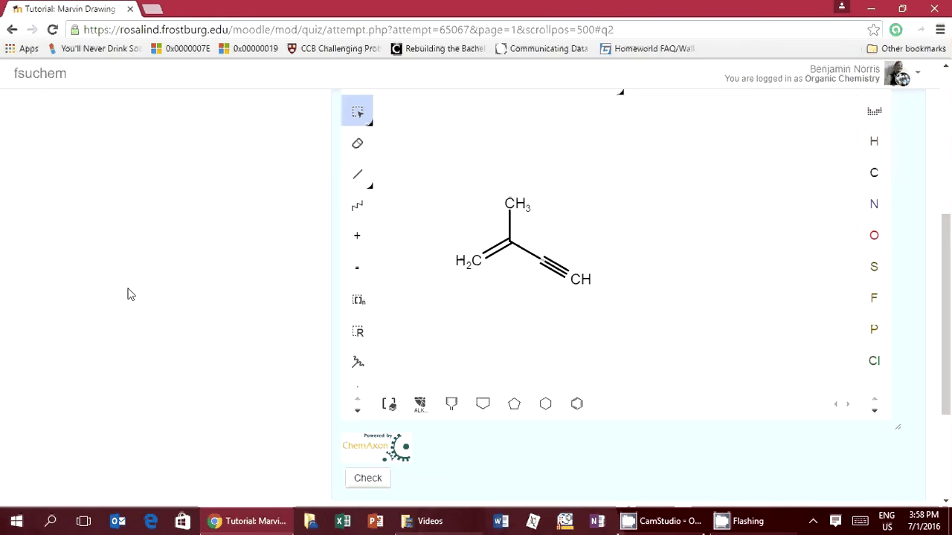
pyautogui.scroll(-2, 128, 294)
pyautogui.click(270, 464)
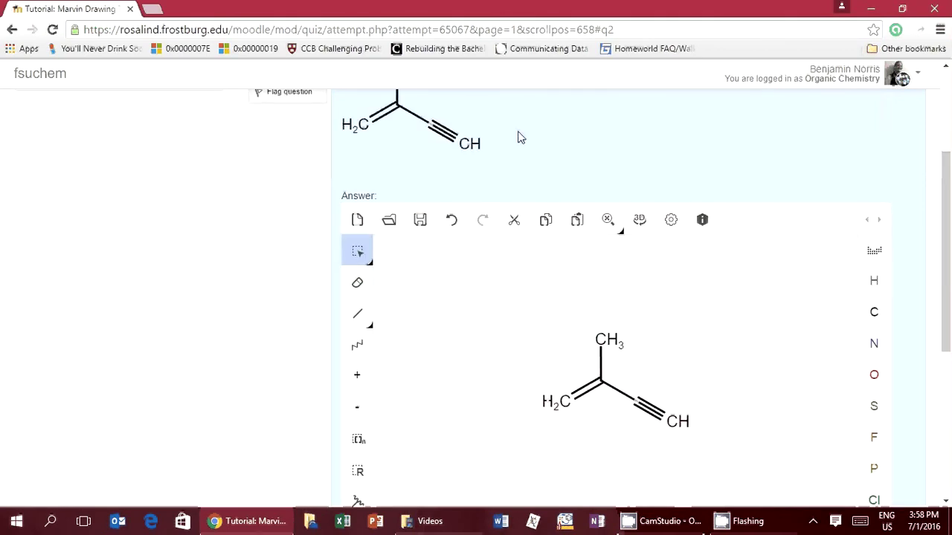
# Step: Compare the drawn enyne with the reference structure and review the question's grading feedback and mark
pyautogui.scroll(1, 524, 141)
pyautogui.scroll(-1, 527, 144)
pyautogui.scroll(-3, 257, 369)
pyautogui.scroll(-2, 256, 370)
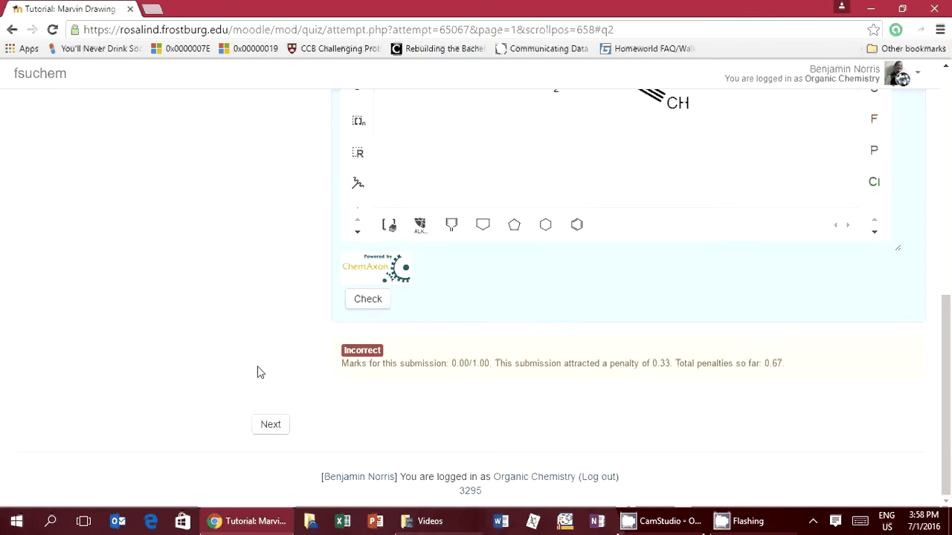
pyautogui.scroll(5, 257, 372)
pyautogui.scroll(-1, 259, 372)
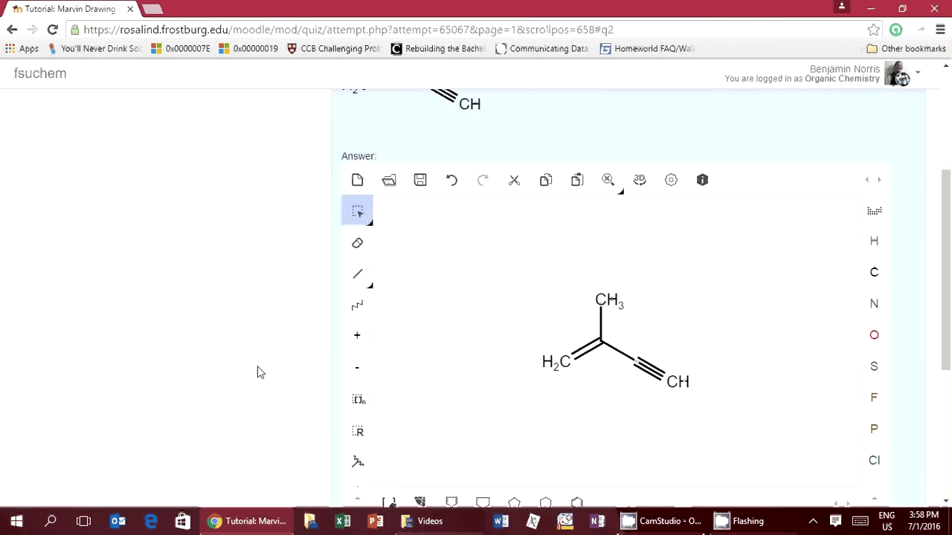
pyautogui.scroll(3, 256, 373)
pyautogui.scroll(-1, 599, 326)
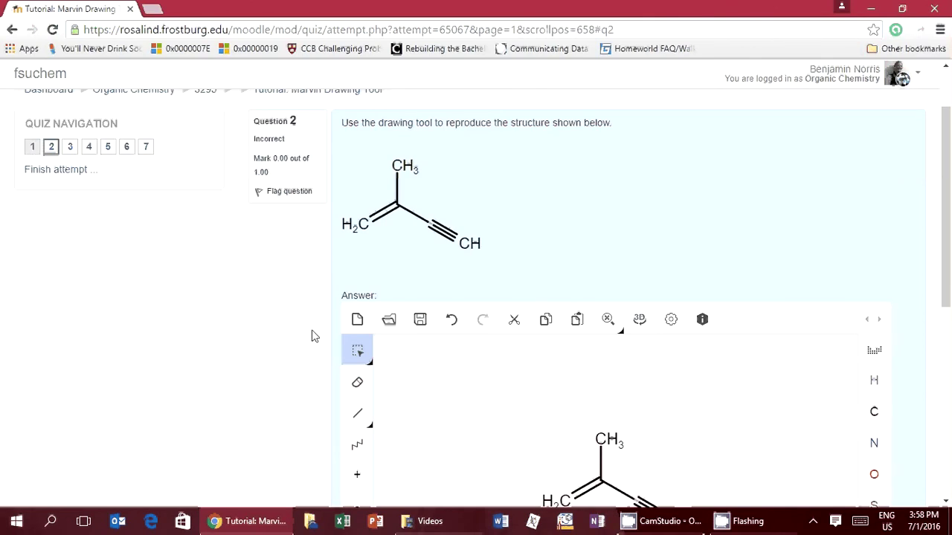
pyautogui.scroll(-1, 312, 336)
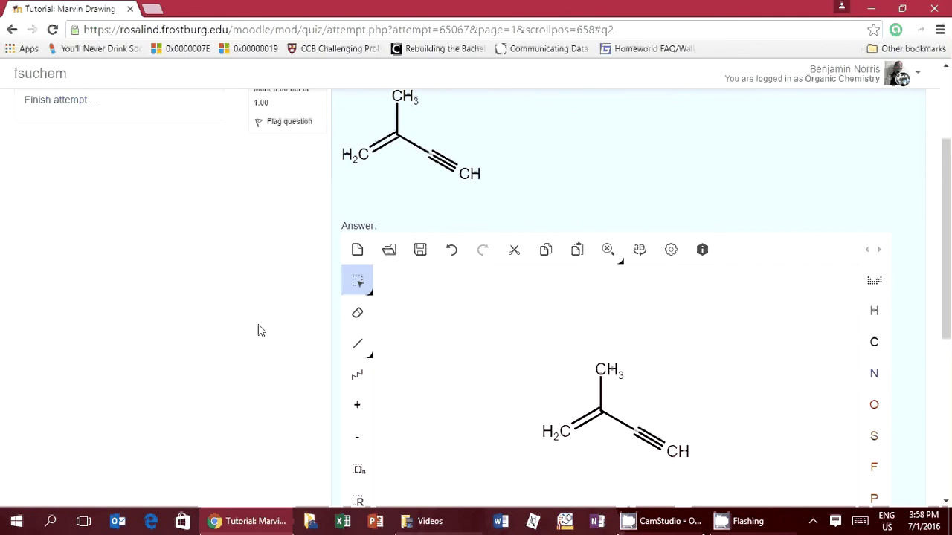
pyautogui.scroll(1, 258, 325)
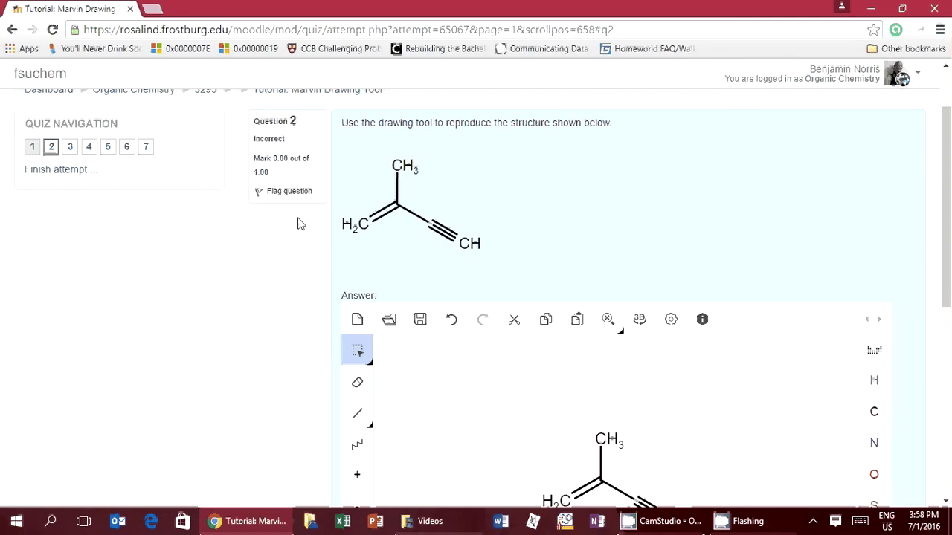
# Step: Flag question 2 and continue to question 3 of the quiz
pyautogui.click(258, 193)
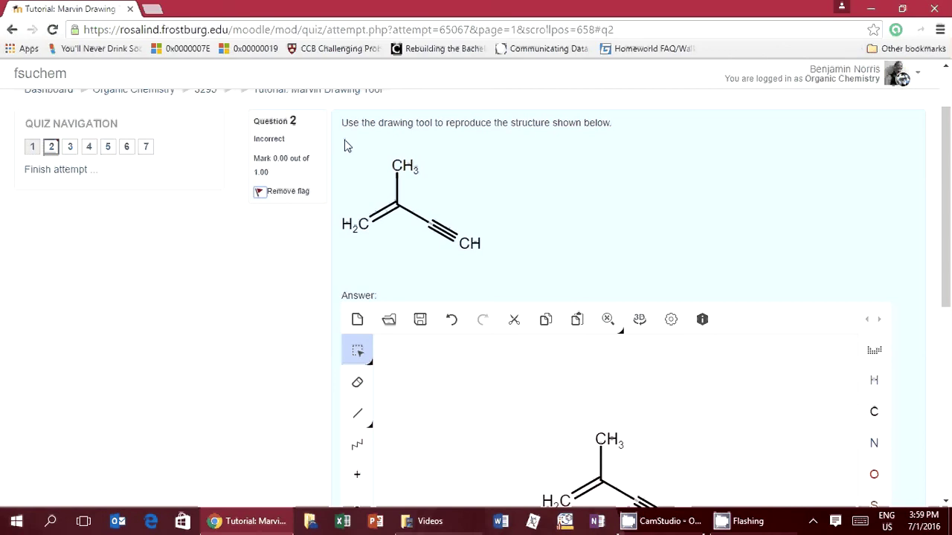
pyautogui.scroll(-1, 269, 223)
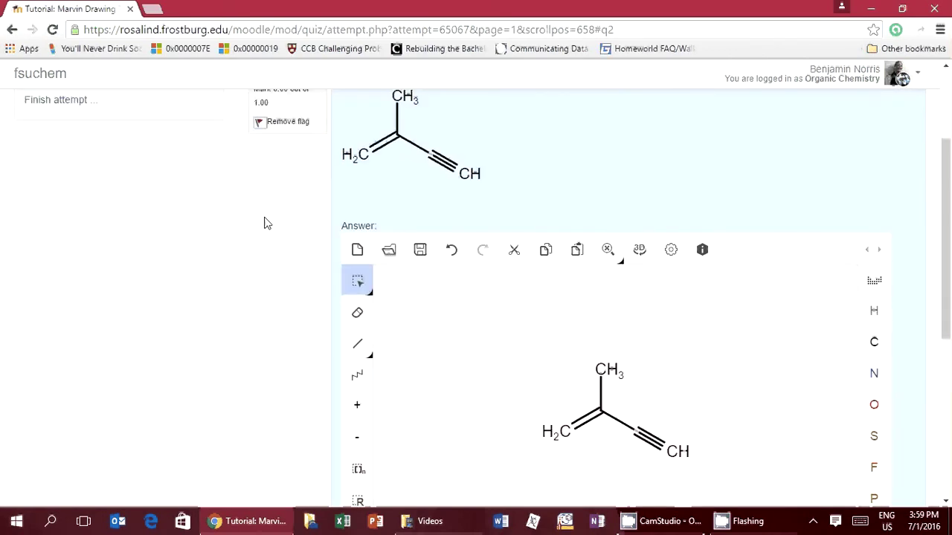
pyautogui.scroll(-1, 268, 223)
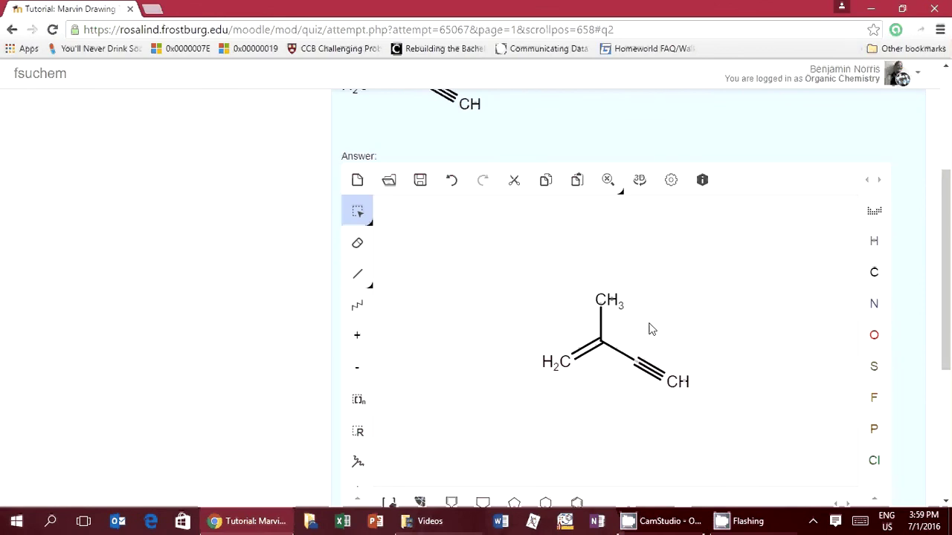
pyautogui.scroll(-4, 275, 309)
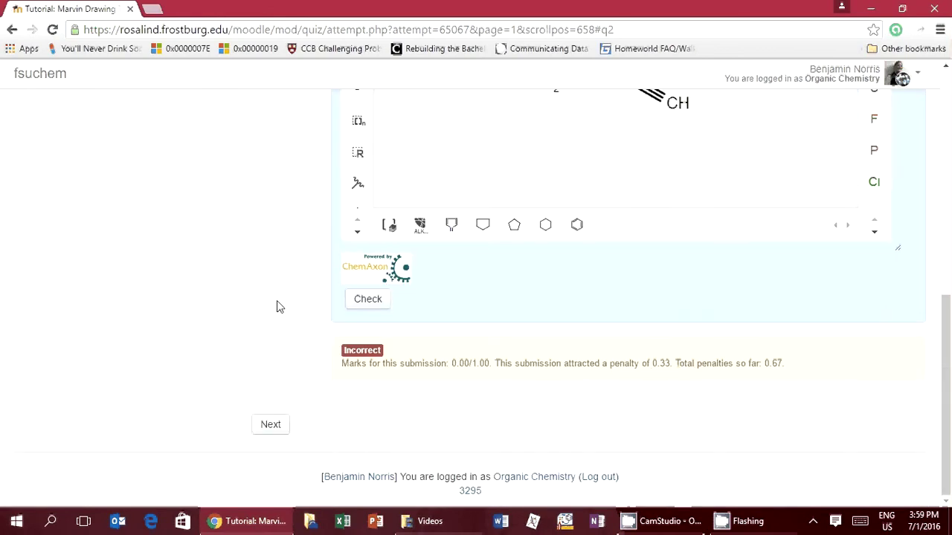
pyautogui.click(256, 424)
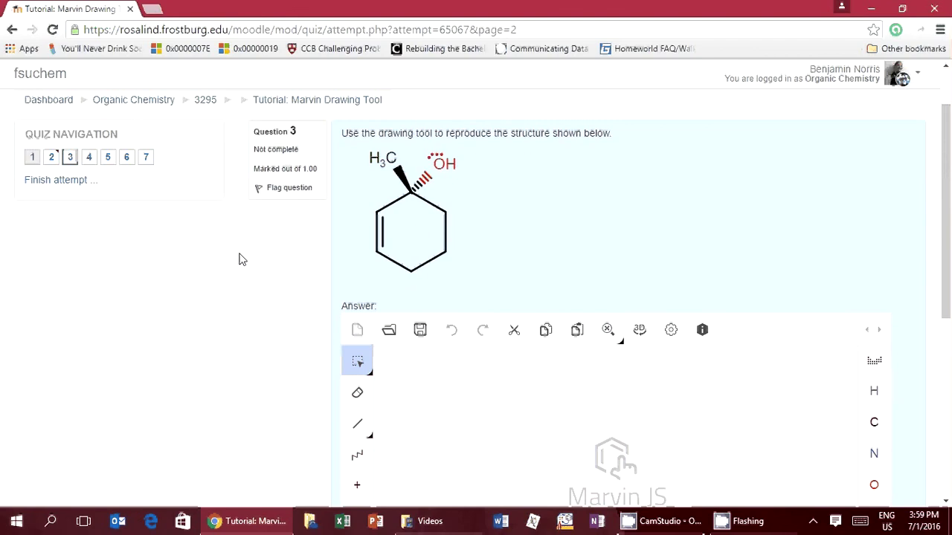
# Step: Review the question 3 structure and place a cyclohexane ring on the answer canvas
pyautogui.scroll(-1, 242, 259)
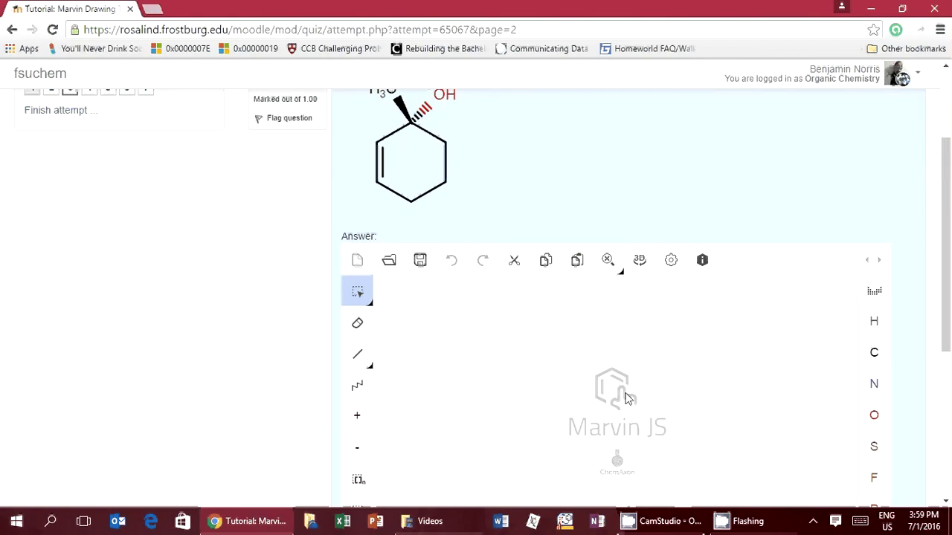
pyautogui.scroll(1, 503, 196)
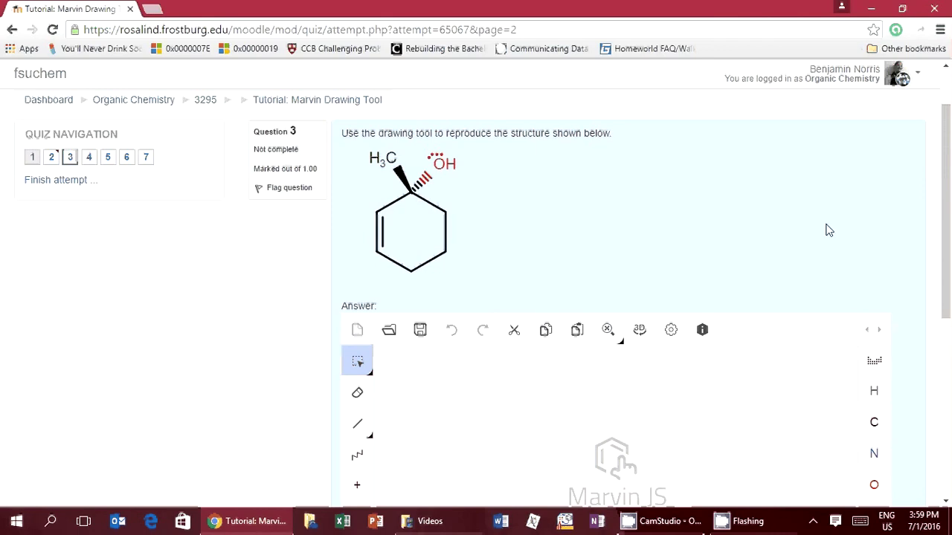
pyautogui.scroll(-2, 829, 230)
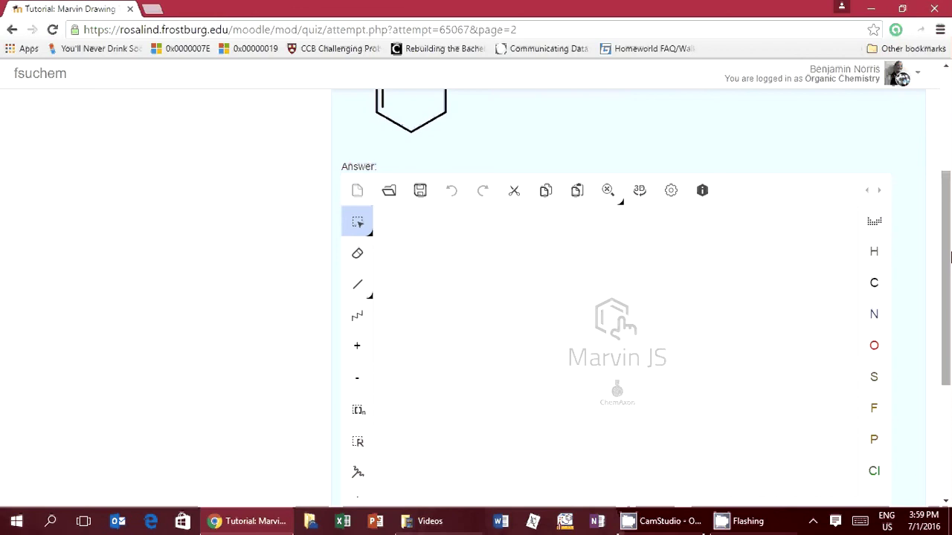
pyautogui.moveTo(950, 256); pyautogui.dragTo(947, 280)
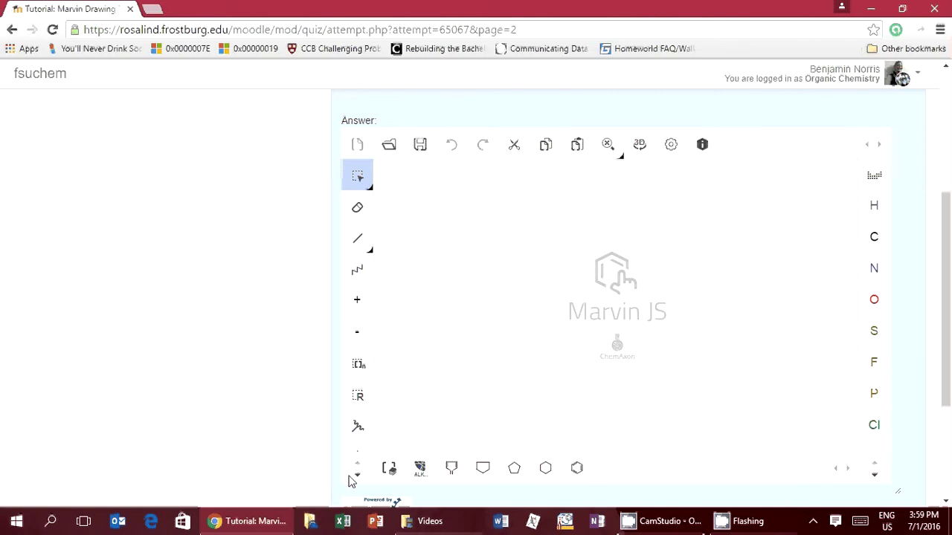
pyautogui.click(546, 470)
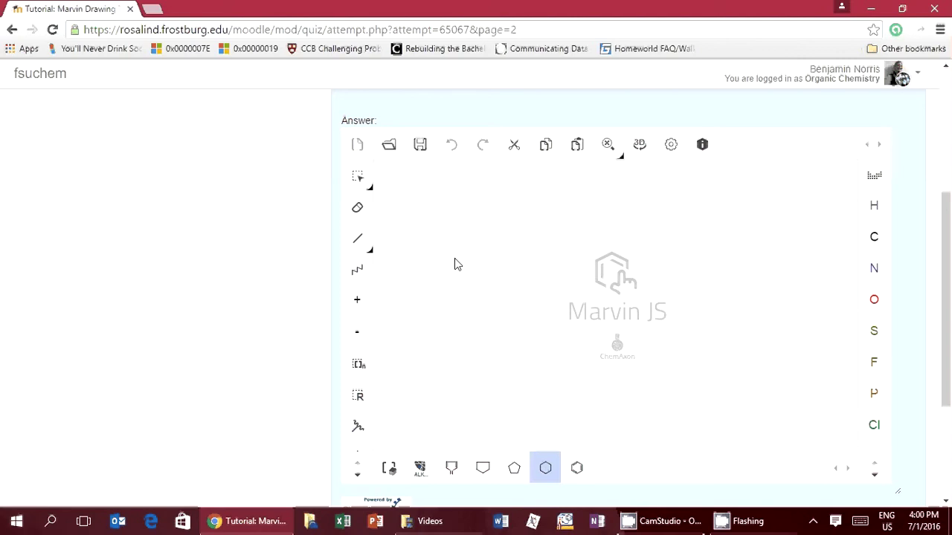
pyautogui.click(497, 277)
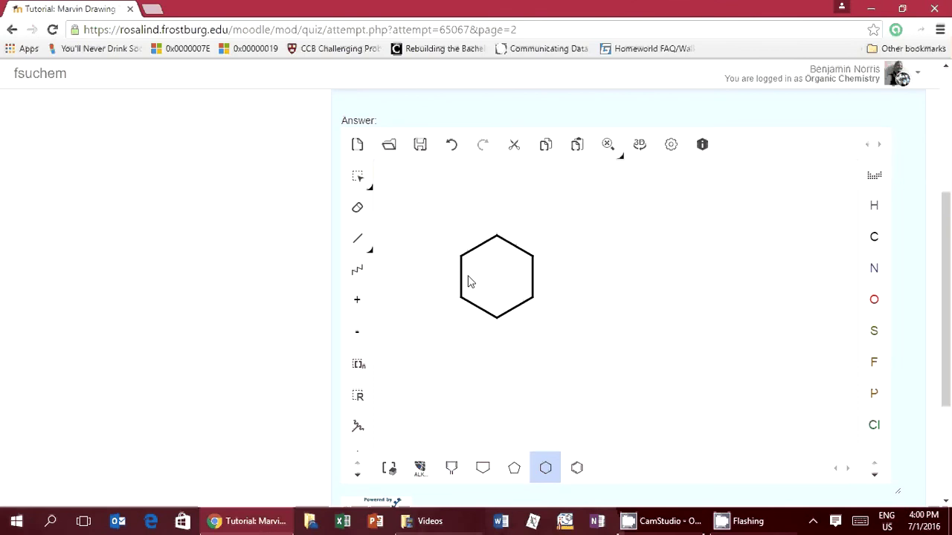
# Step: Change the ring's left vertical bond to a double bond to match the reference structure
pyautogui.moveTo(948, 341); pyautogui.dragTo(944, 298)
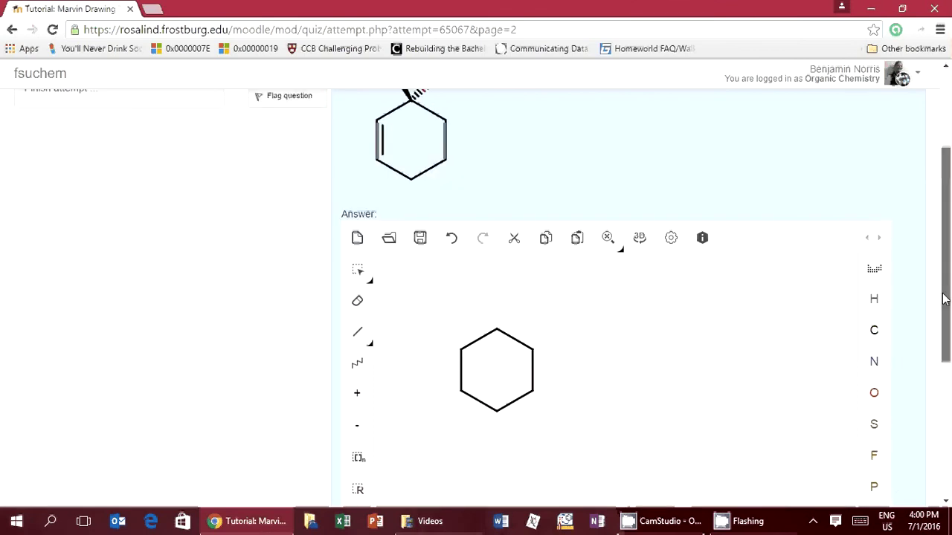
pyautogui.click(358, 332)
pyautogui.click(458, 371)
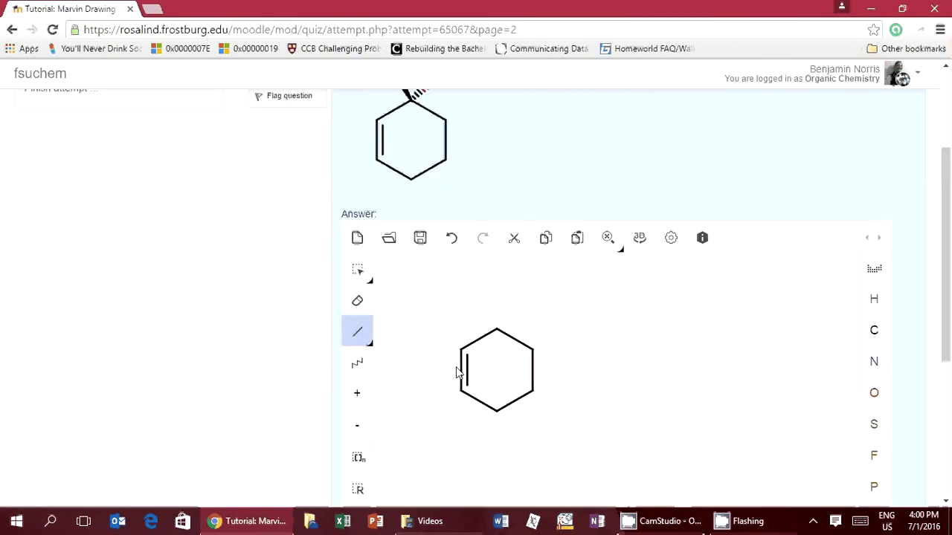
# Step: Add a methyl group on a solid wedge bond to the ring's top carbon
pyautogui.scroll(1, 949, 285)
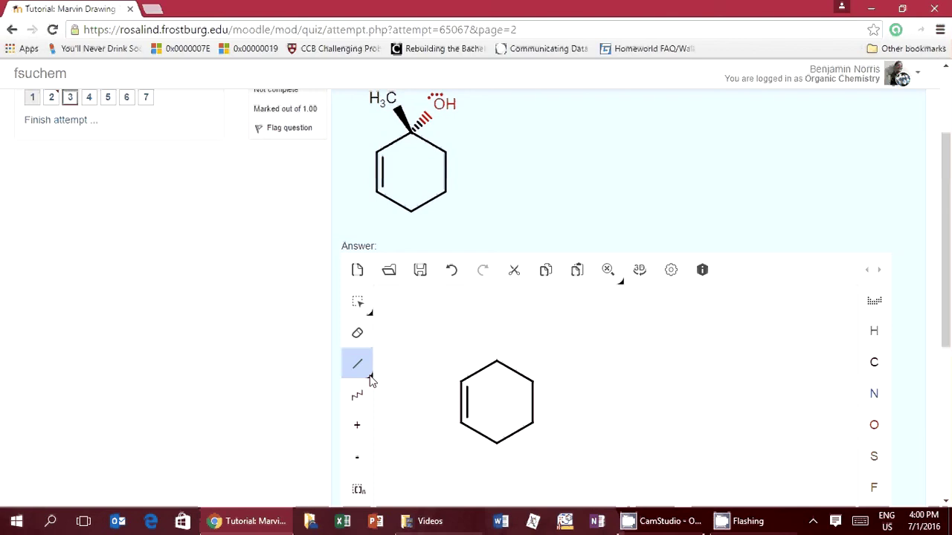
pyautogui.click(371, 376)
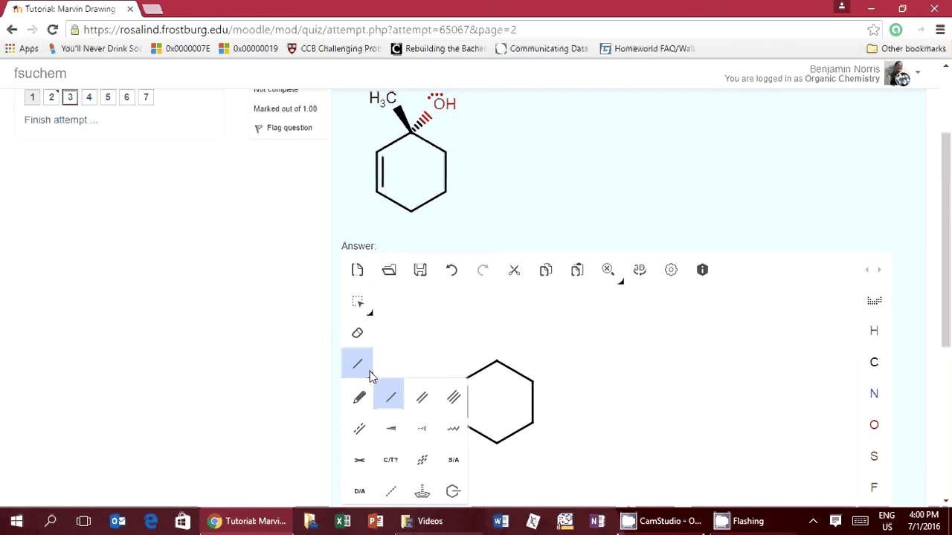
pyautogui.click(392, 431)
pyautogui.click(487, 358)
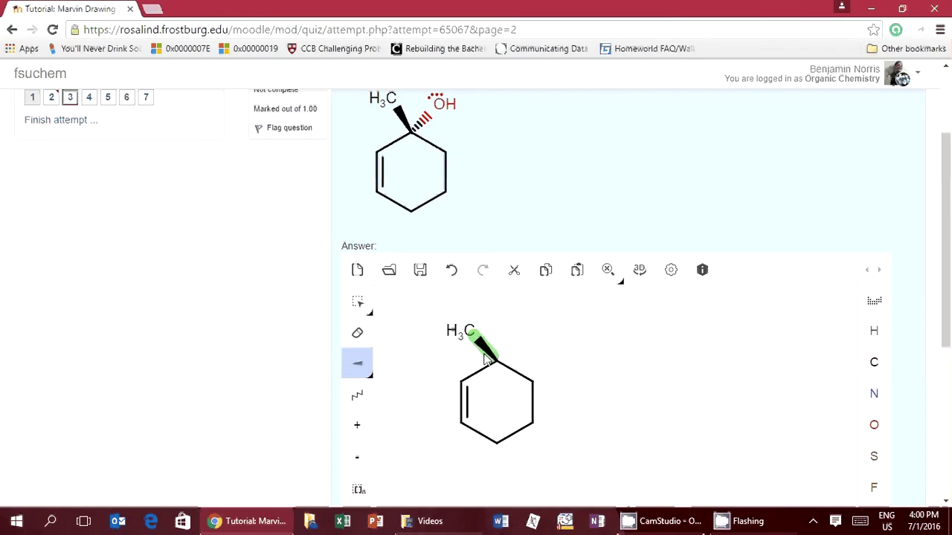
# Step: Add a hashed wedge bond to the ring's top carbon and change its end atom to oxygen
pyautogui.click(371, 377)
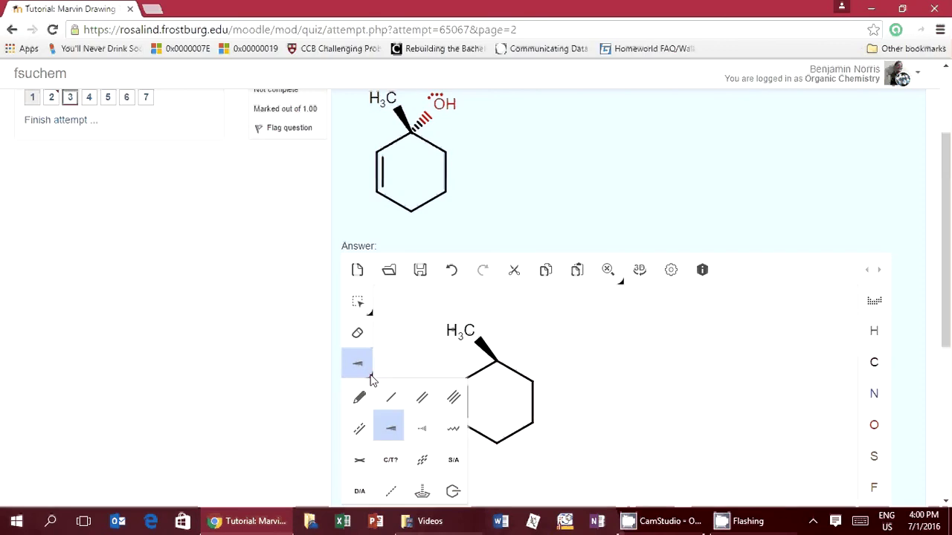
pyautogui.click(421, 428)
pyautogui.click(498, 359)
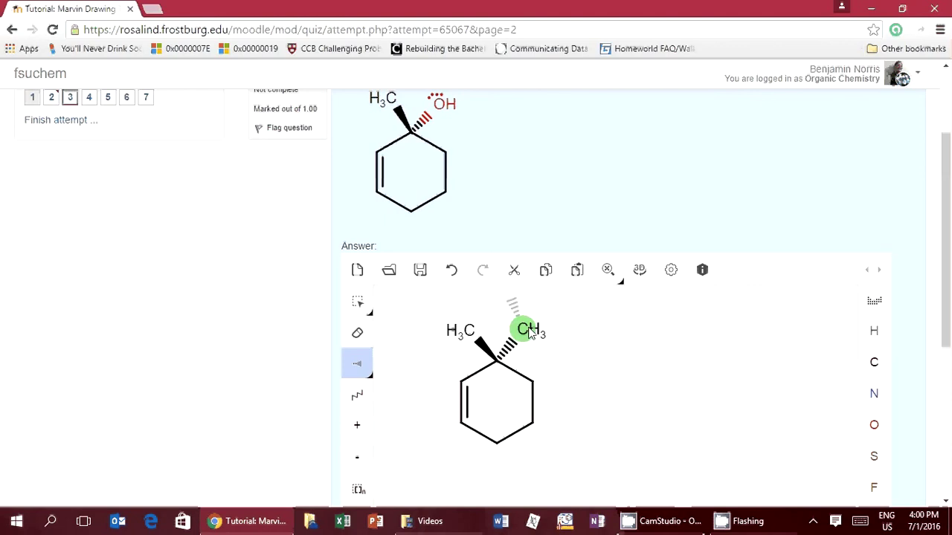
pyautogui.press('o')
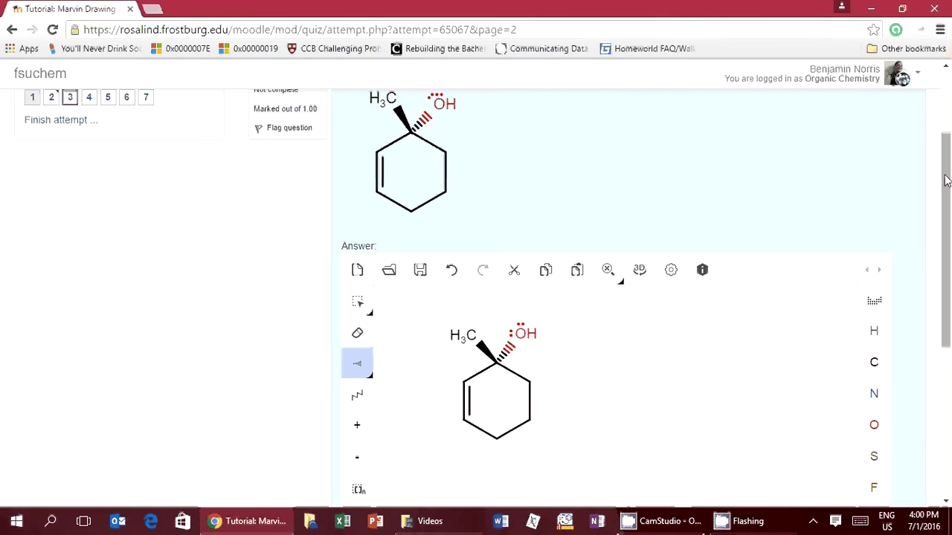
# Step: Clean the finished structure's layout in 2D and activate the rectangle selection tool
pyautogui.moveTo(945, 181); pyautogui.dragTo(950, 251)
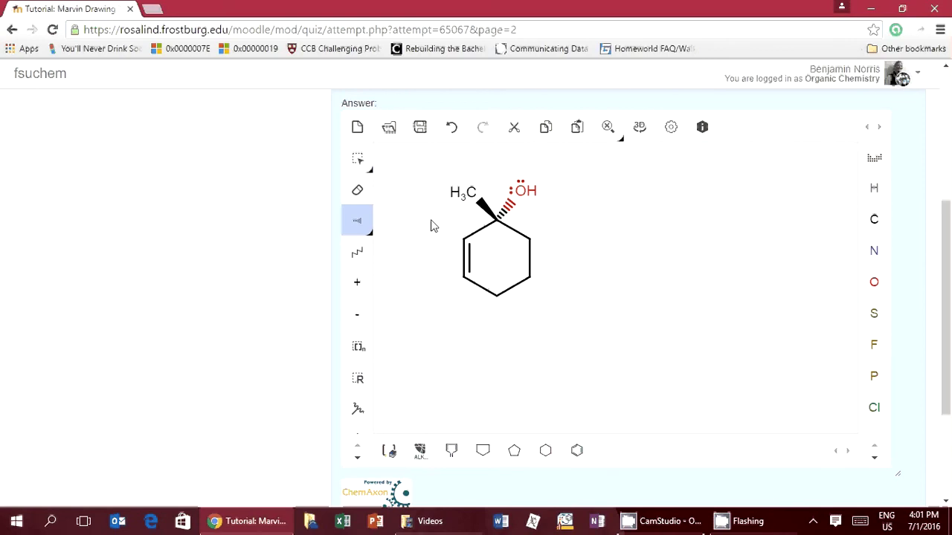
pyautogui.hotkey('ctrl', '2')
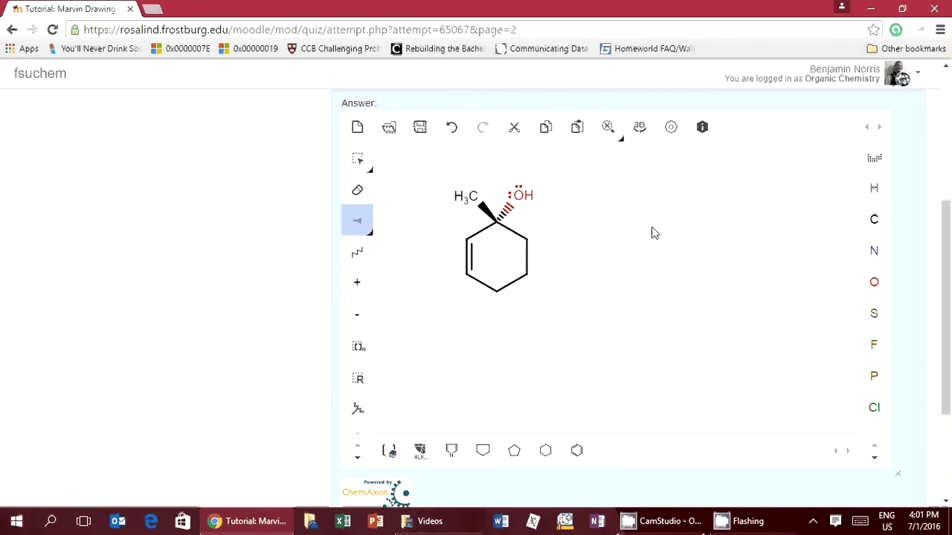
pyautogui.scroll(-1, 900, 281)
pyautogui.scroll(1, 901, 281)
pyautogui.click(357, 159)
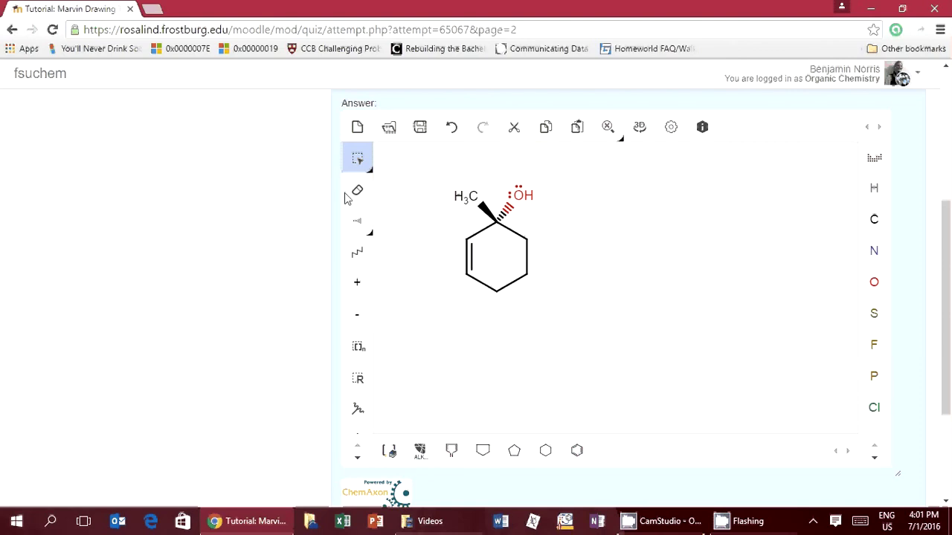
# Step: Check the cyclohexenol drawing for question 3 and continue to question 4
pyautogui.scroll(-2, 437, 431)
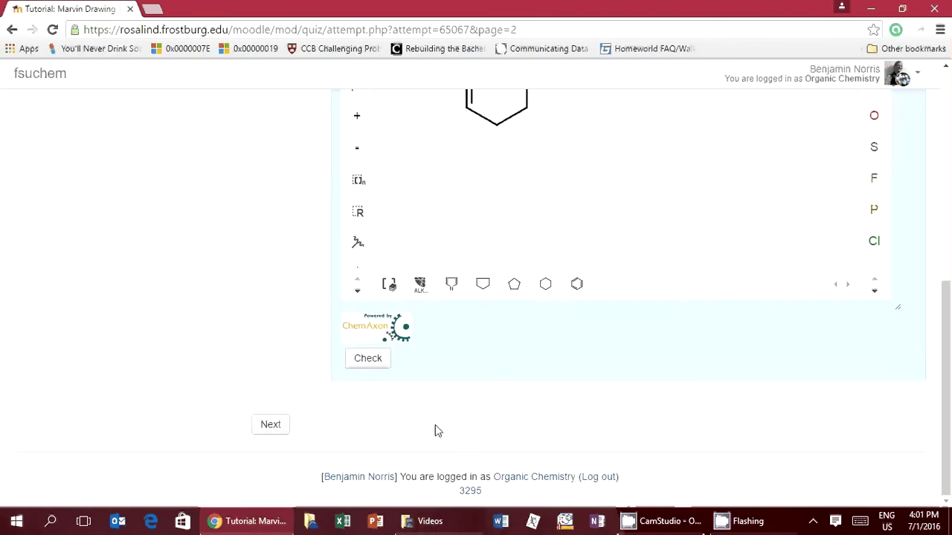
pyautogui.click(368, 358)
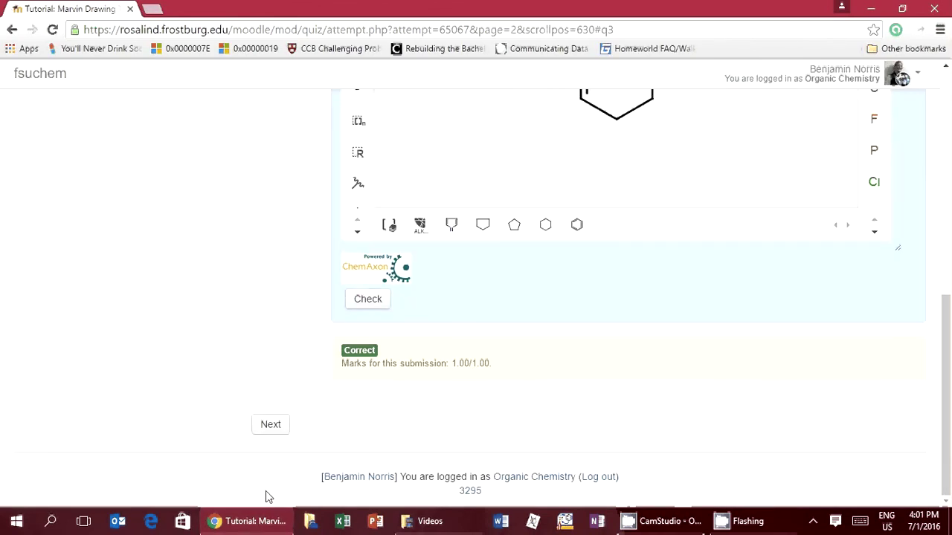
pyautogui.click(269, 425)
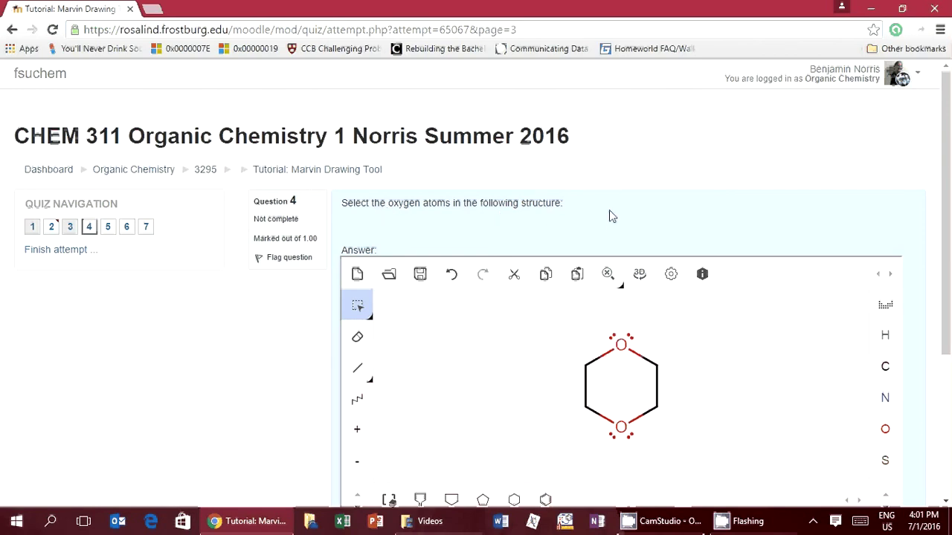
# Step: Select both oxygen atoms in the six-membered ring structure of question 4
pyautogui.scroll(-1, 609, 215)
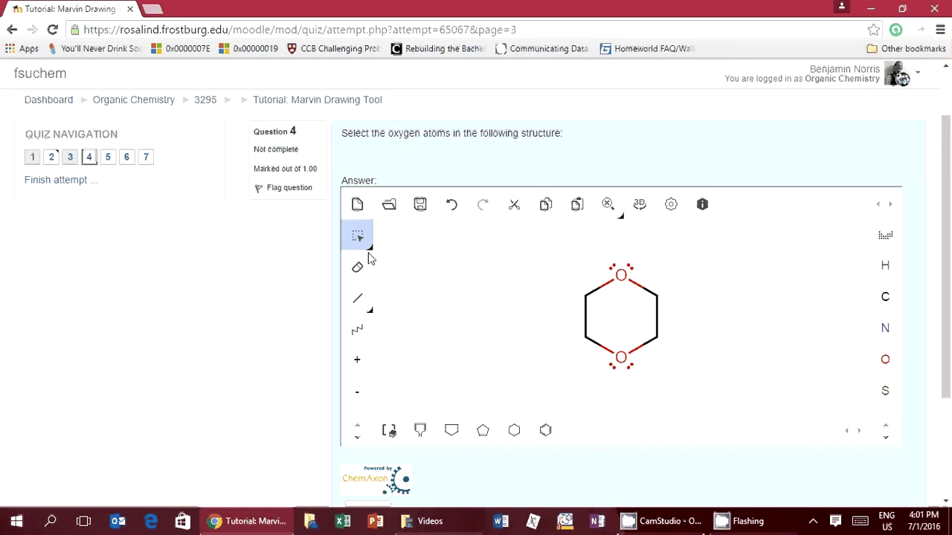
pyautogui.click(621, 275)
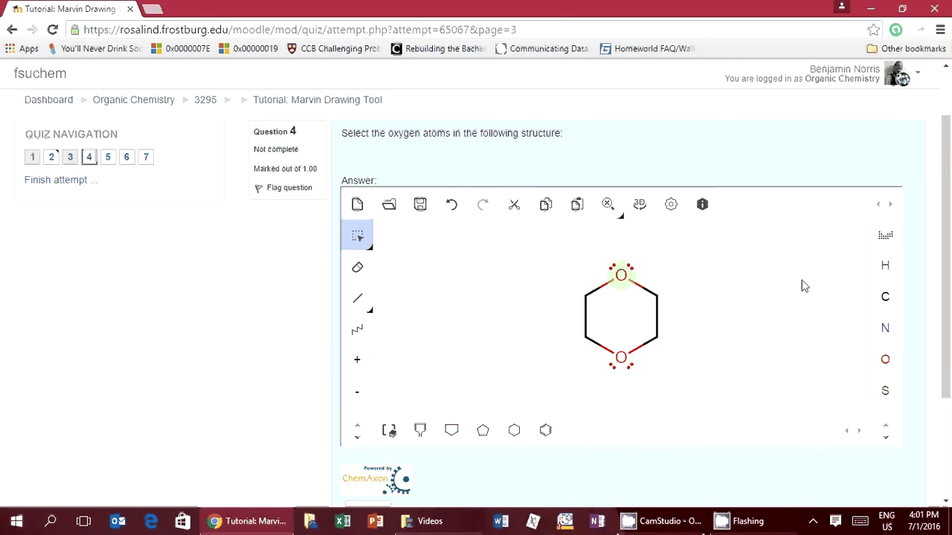
pyautogui.click(621, 275)
pyautogui.click(622, 363)
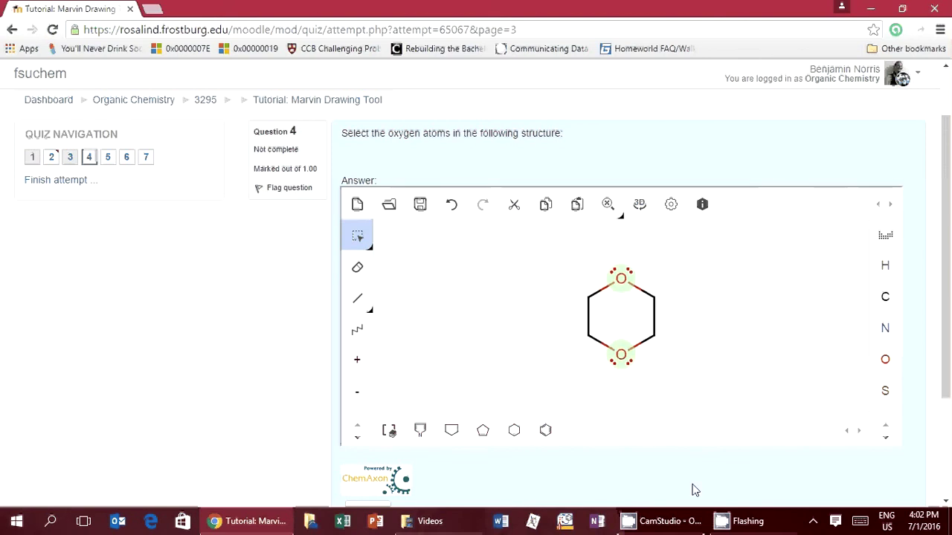
# Step: Check the oxygen selection for question 4 and continue to question 5
pyautogui.scroll(-1, 691, 490)
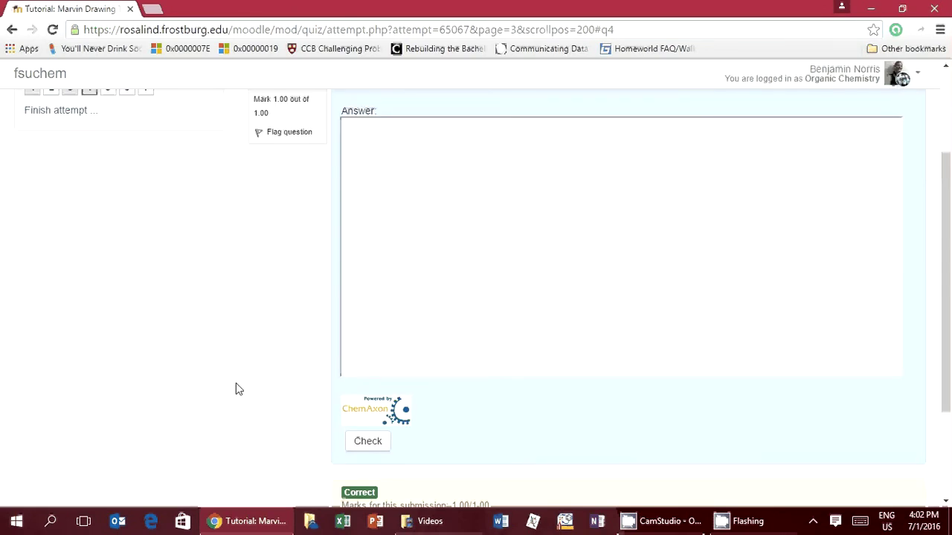
pyautogui.scroll(-2, 236, 386)
pyautogui.click(274, 425)
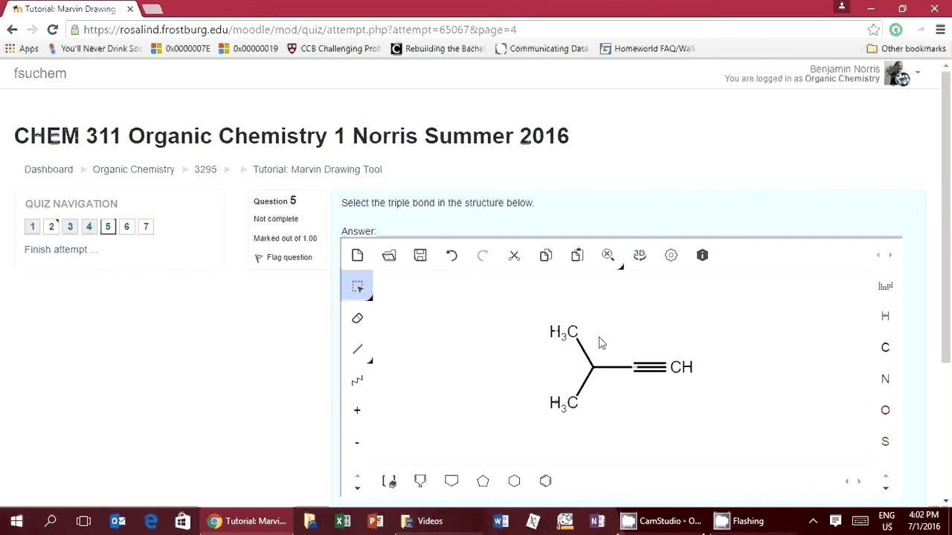
# Step: Select the triple bond together with its two carbon atoms in the question 5 structure
pyautogui.click(657, 377)
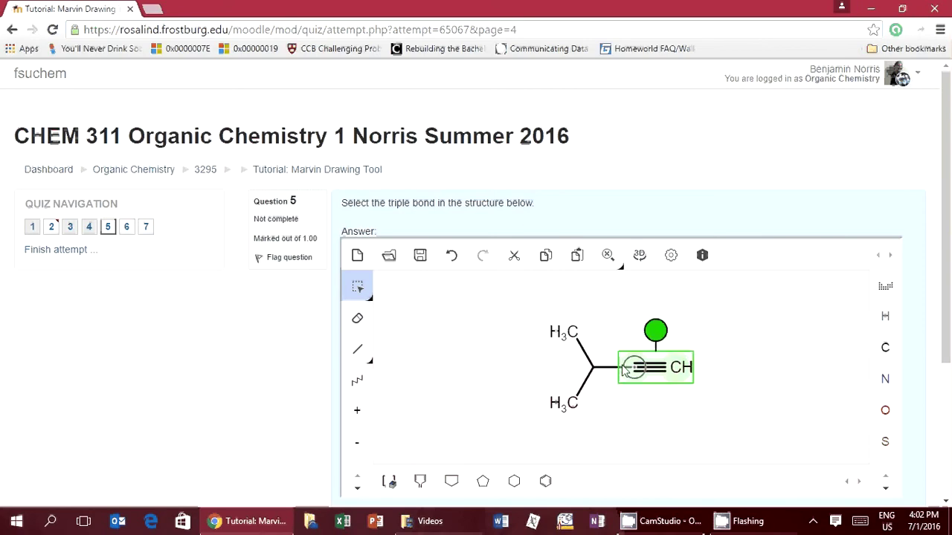
pyautogui.scroll(-1, 625, 372)
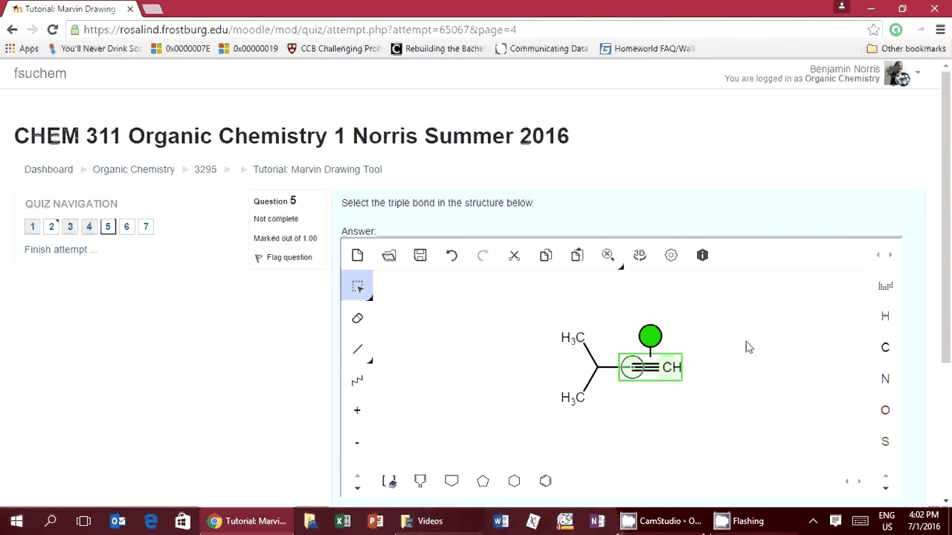
pyautogui.scroll(-2, 939, 409)
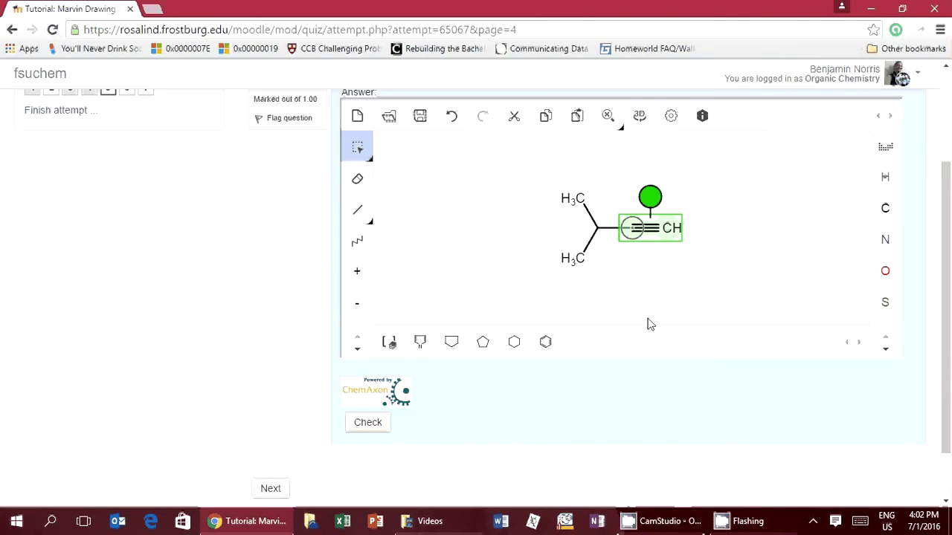
# Step: Try adding the single bond to the lower methyl group to the selection, and restore the selection of only the triple bond
pyautogui.click(595, 244)
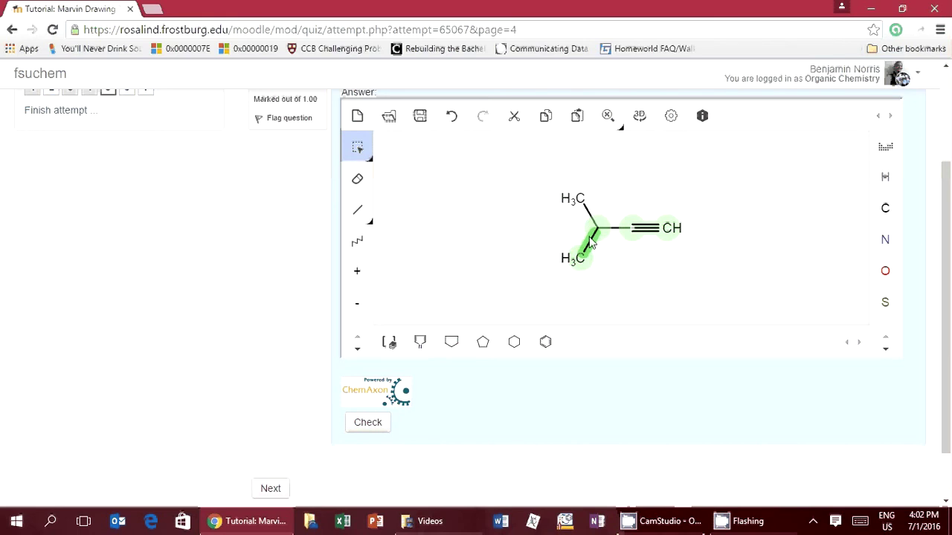
pyautogui.hotkey('ctrl', 'z')
pyautogui.click(708, 286)
pyautogui.hotkey('ctrl', 'z')
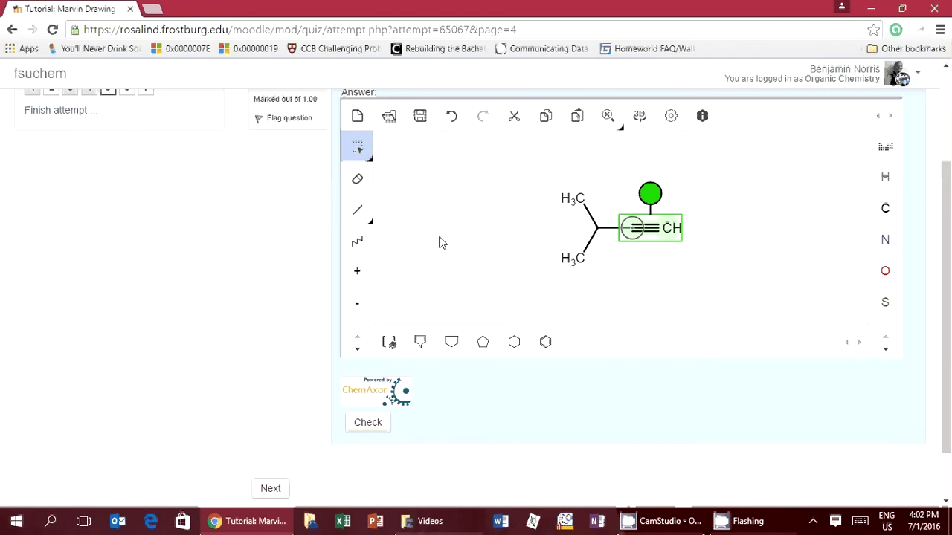
# Step: Delete the selected triple bond and redraw the two-carbon chain from the branching carbon with single bonds
pyautogui.scroll(1, 439, 242)
pyautogui.press('Delete')
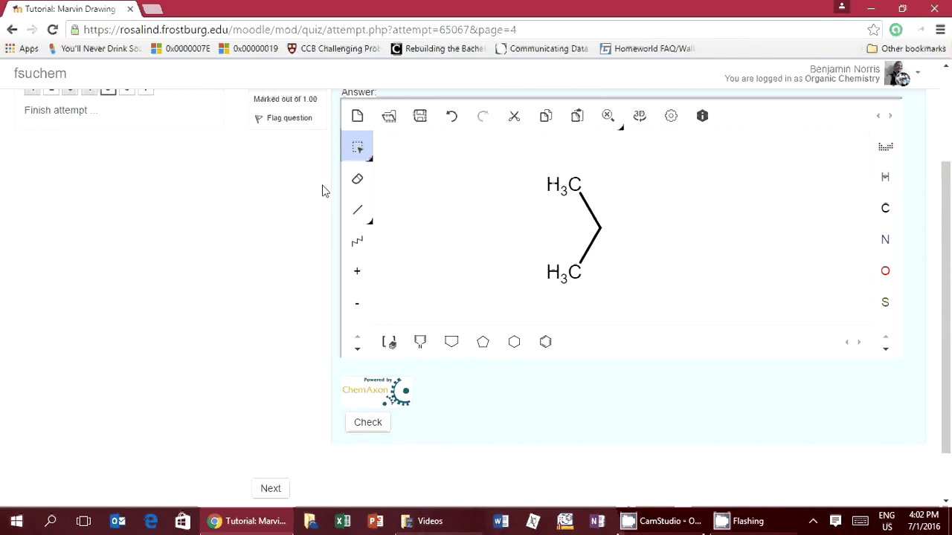
pyautogui.click(359, 212)
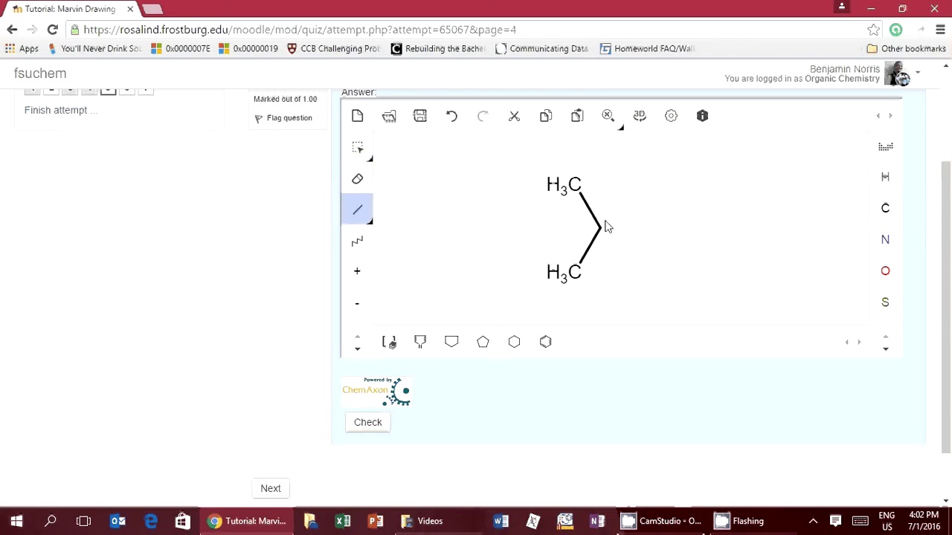
pyautogui.click(600, 234)
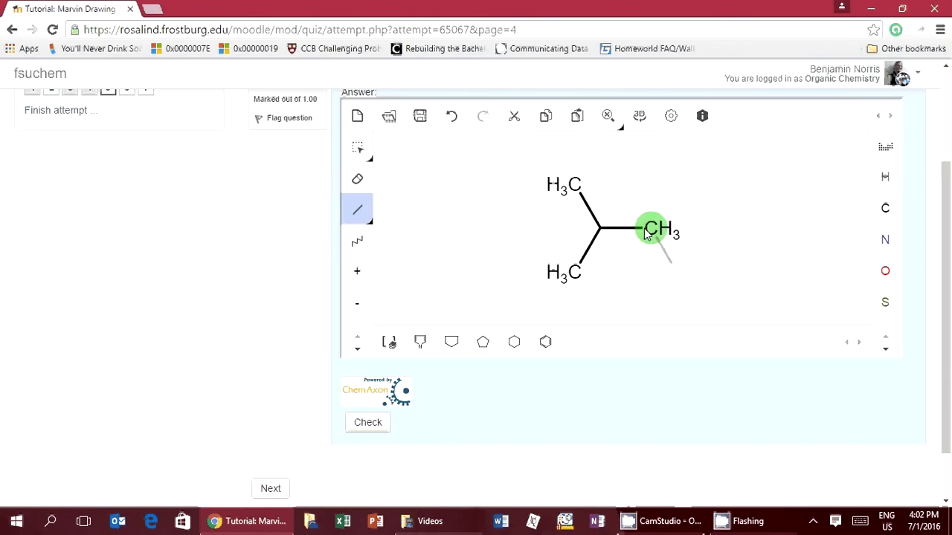
pyautogui.click(655, 229)
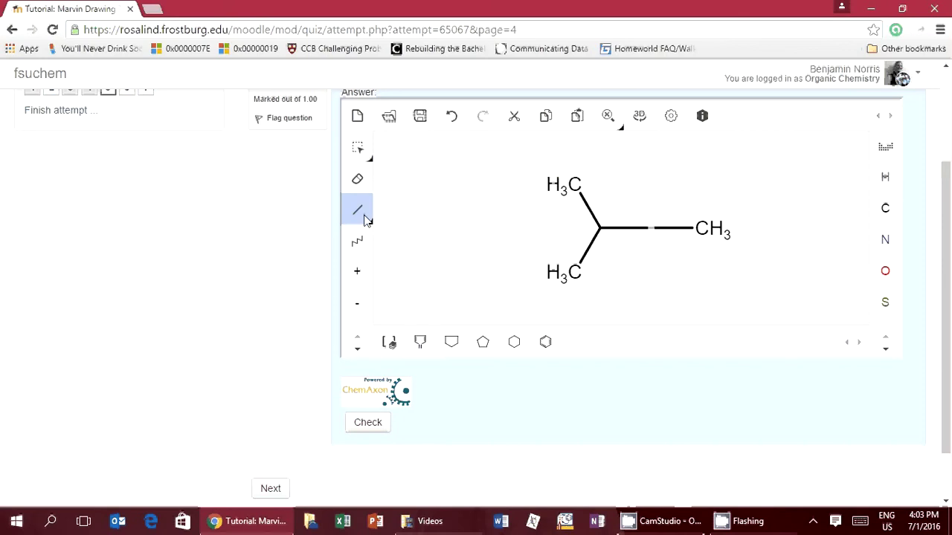
# Step: Check the question 5 answer, review the grading feedback and continue to question 6
pyautogui.click(374, 422)
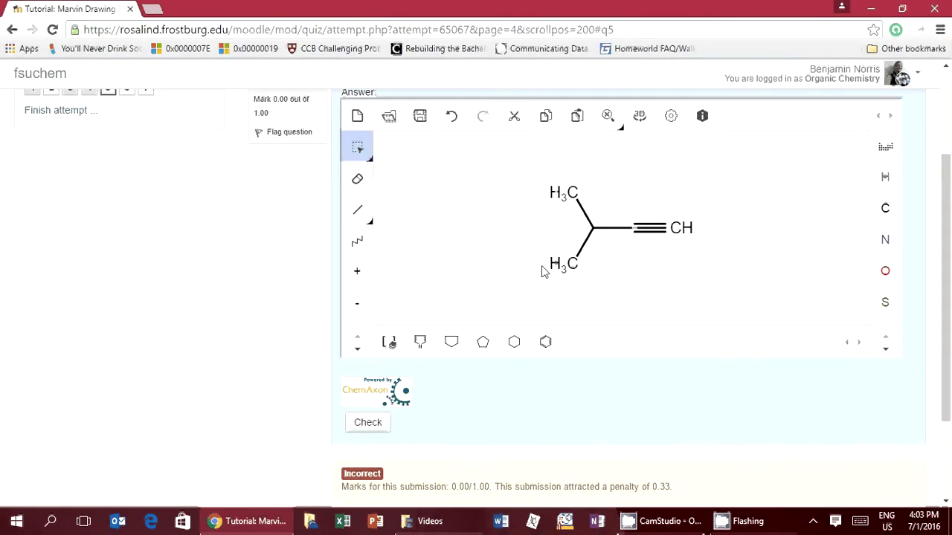
pyautogui.scroll(-1, 643, 411)
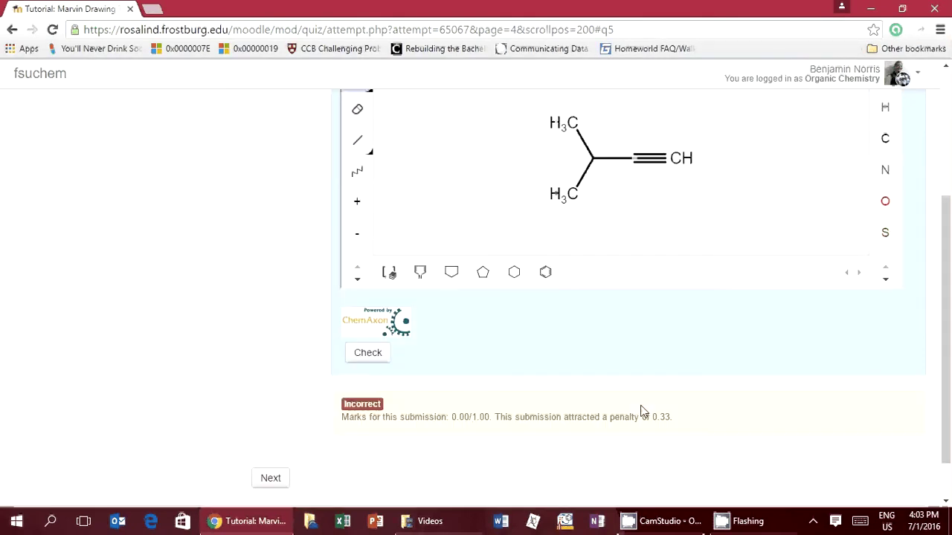
pyautogui.scroll(1, 527, 224)
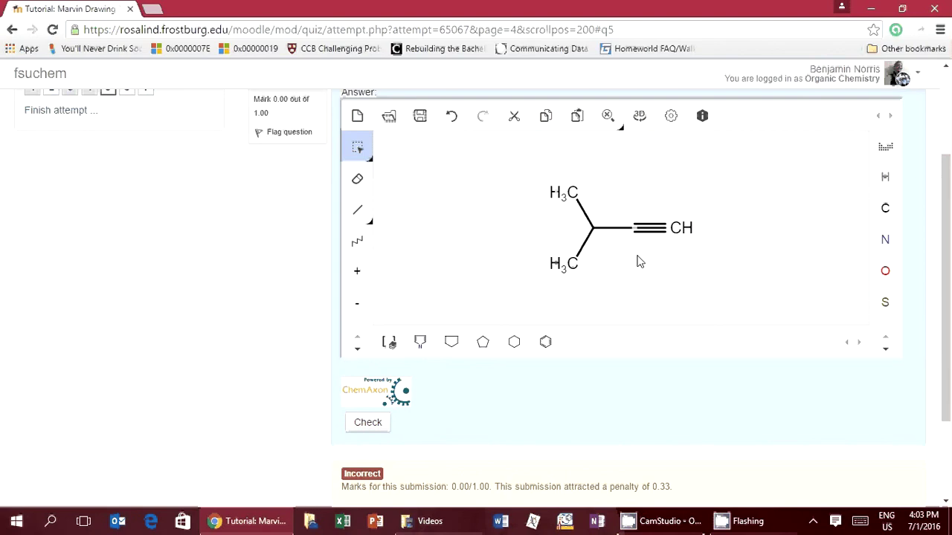
pyautogui.scroll(-2, 210, 280)
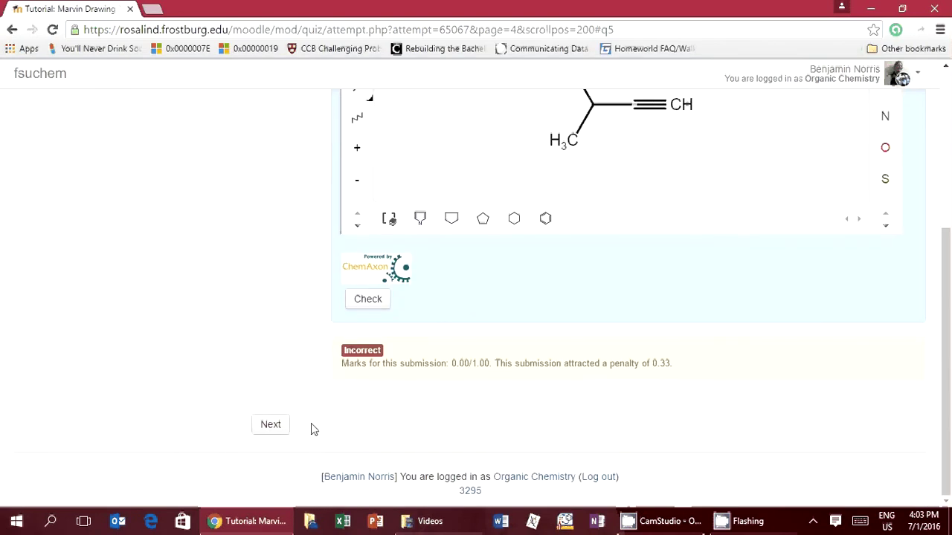
pyautogui.click(271, 428)
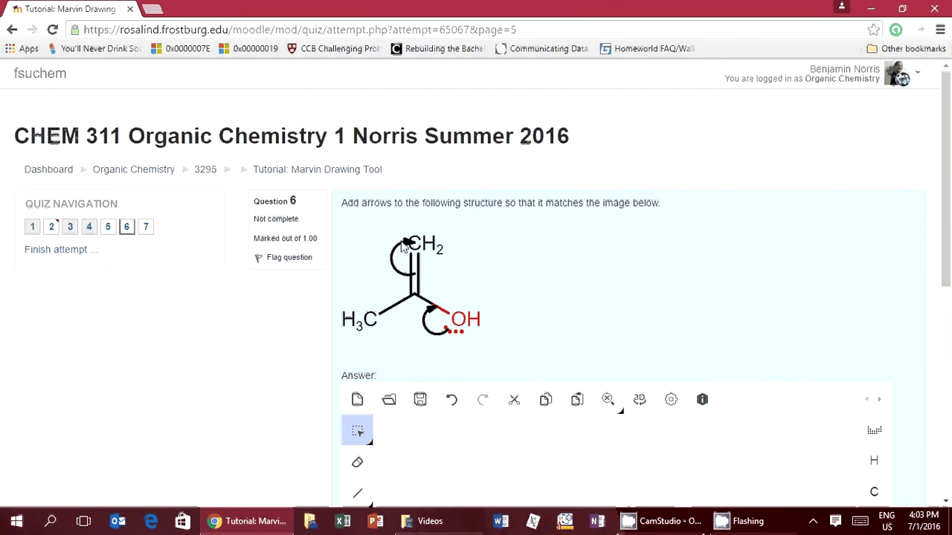
# Step: Compare the question 6 reference image with the starting structure and activate the curved electron flow arrow tool
pyautogui.scroll(-1, 403, 249)
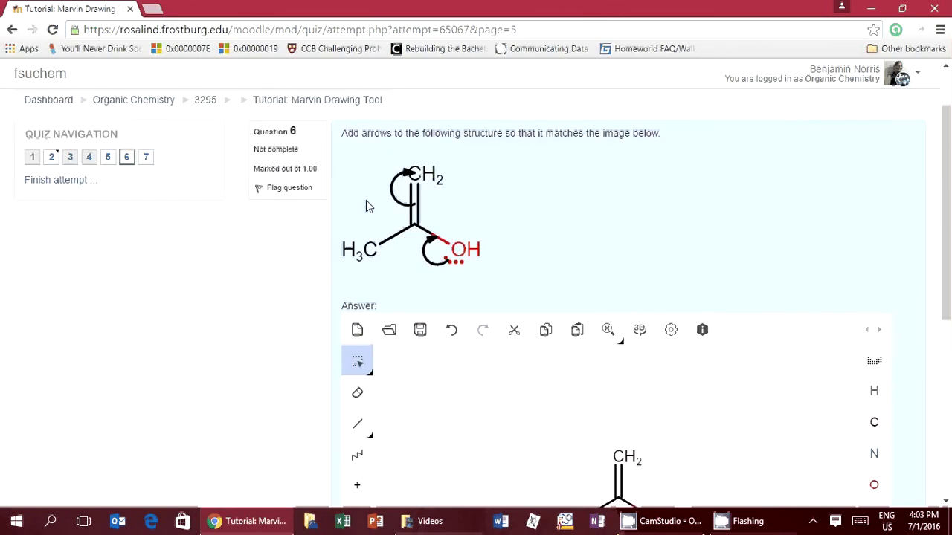
pyautogui.scroll(-1, 366, 207)
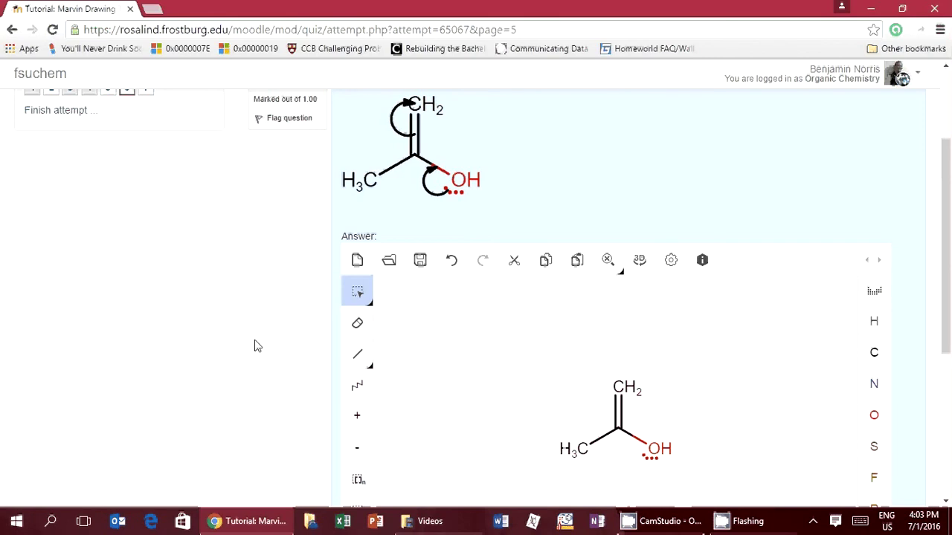
pyautogui.moveTo(947, 261); pyautogui.dragTo(948, 246)
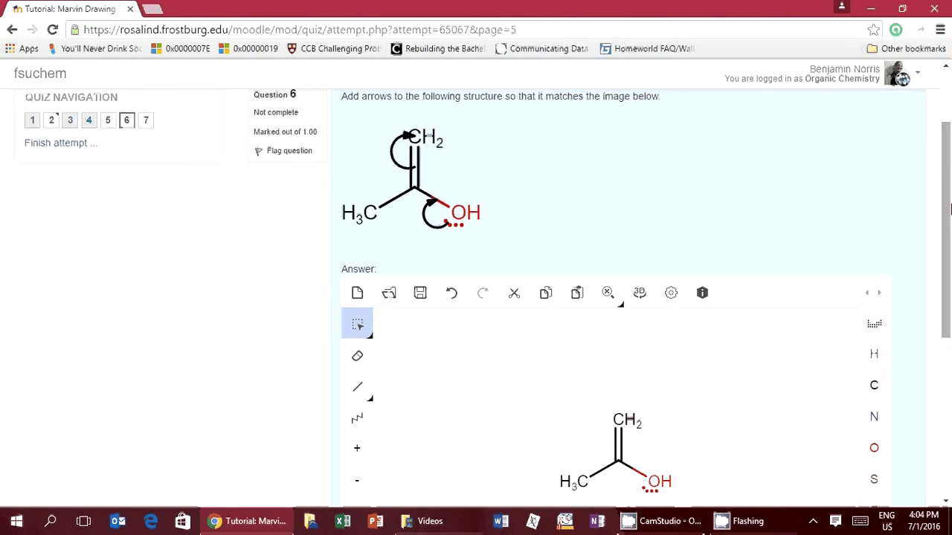
pyautogui.moveTo(950, 208); pyautogui.dragTo(949, 302)
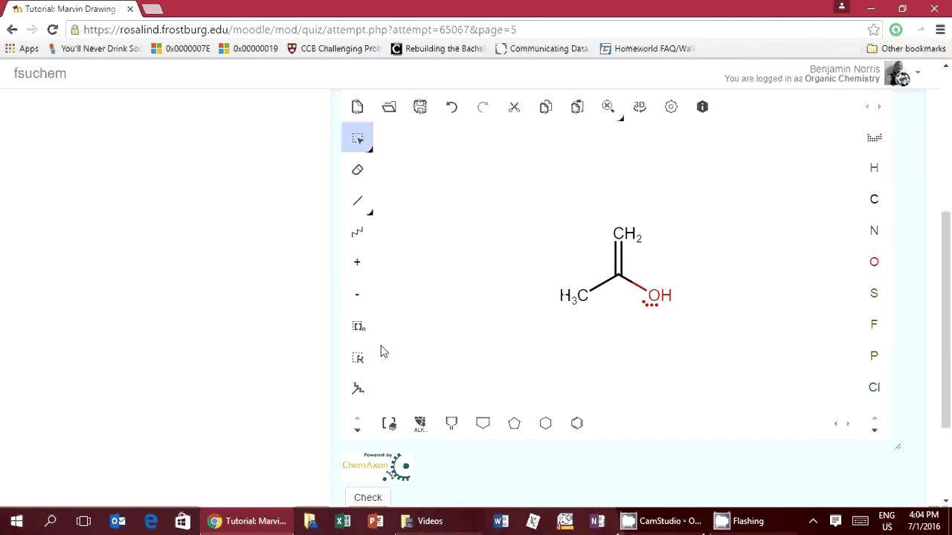
pyautogui.click(357, 432)
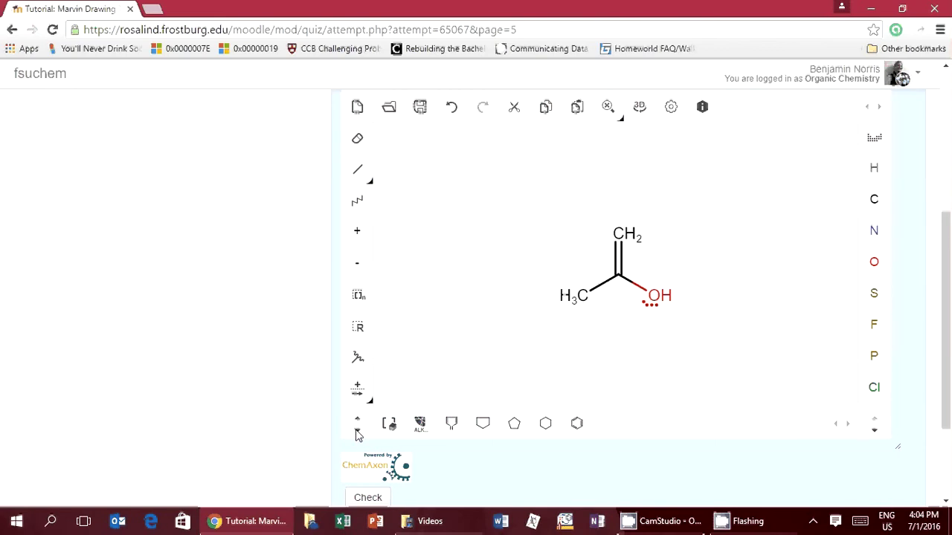
pyautogui.click(356, 432)
pyautogui.click(357, 432)
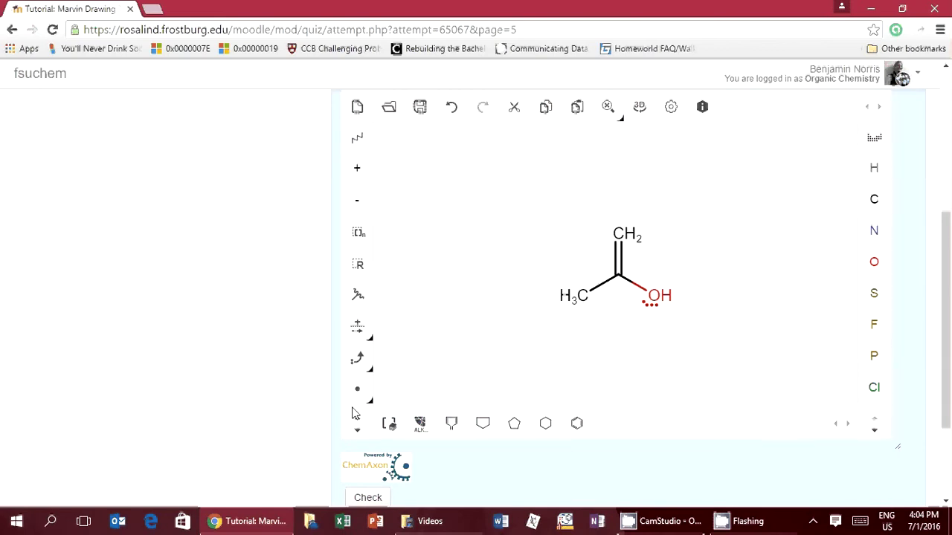
pyautogui.click(356, 419)
pyautogui.click(358, 432)
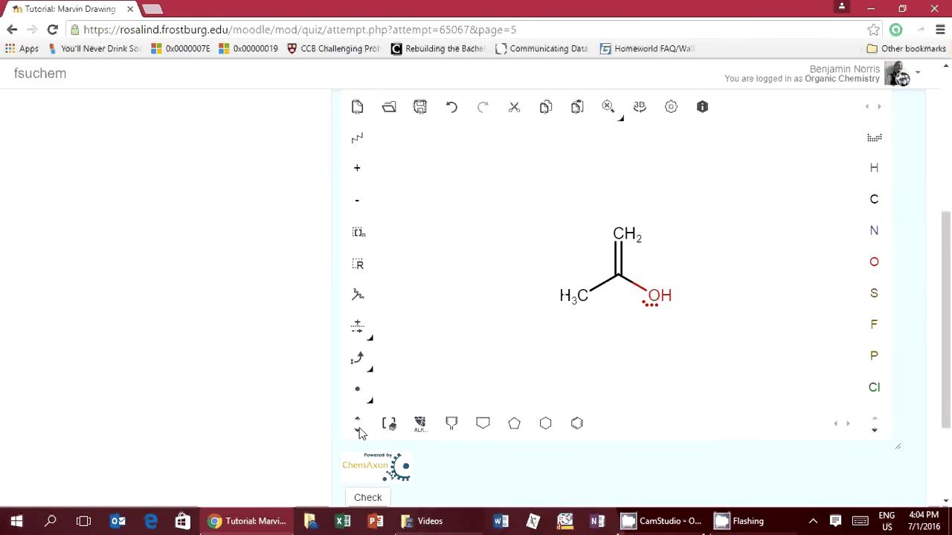
pyautogui.click(357, 360)
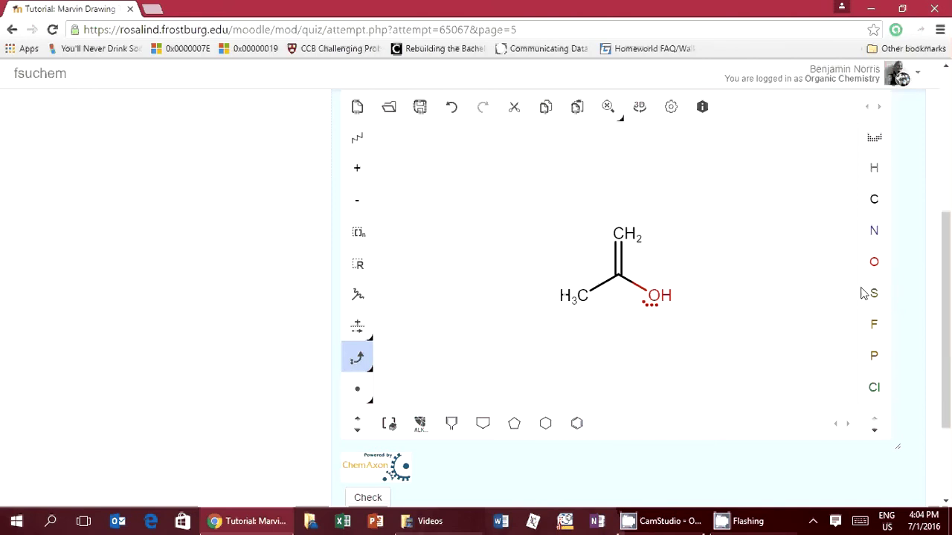
# Step: Add a curved electron flow arrow from the C=C double bond to the CH2 carbon
pyautogui.scroll(1, 943, 290)
pyautogui.moveTo(943, 290); pyautogui.dragTo(930, 240)
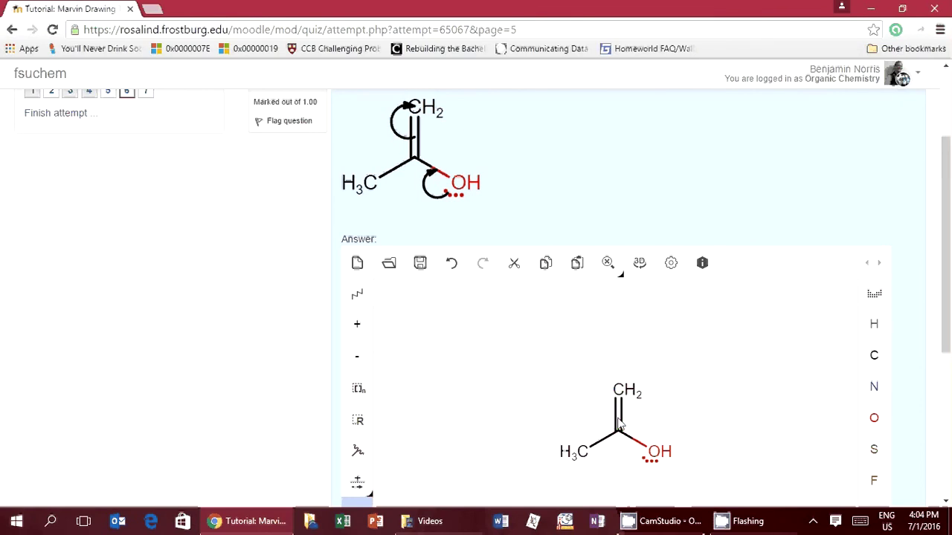
pyautogui.moveTo(619, 420); pyautogui.dragTo(621, 389)
# Step: Add a curved electron flow arrow from the oxygen's lone pair to the C–O bond
pyautogui.moveTo(651, 455)
pyautogui.mouseDown()
pyautogui.moveTo(614, 465)
pyautogui.moveTo(653, 449)
pyautogui.moveTo(636, 461)
pyautogui.mouseUp()
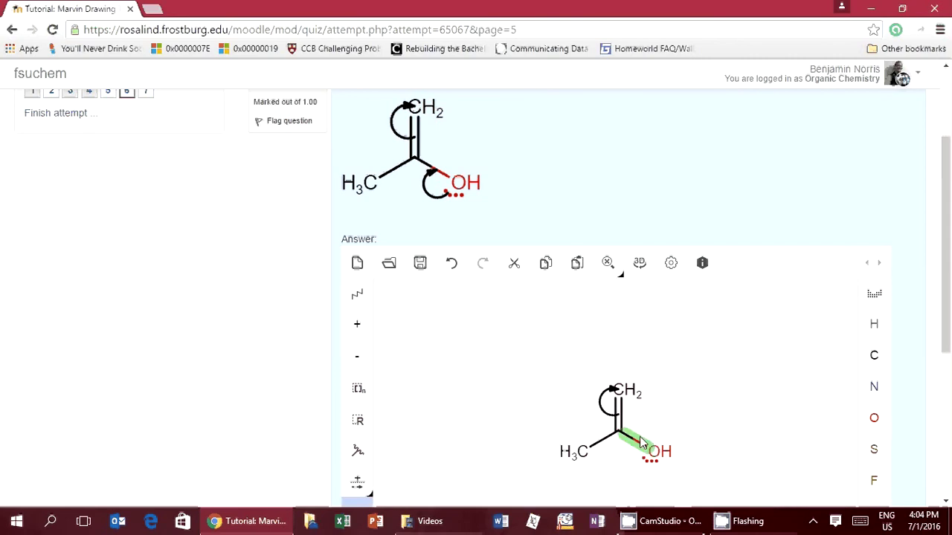
pyautogui.click(654, 452)
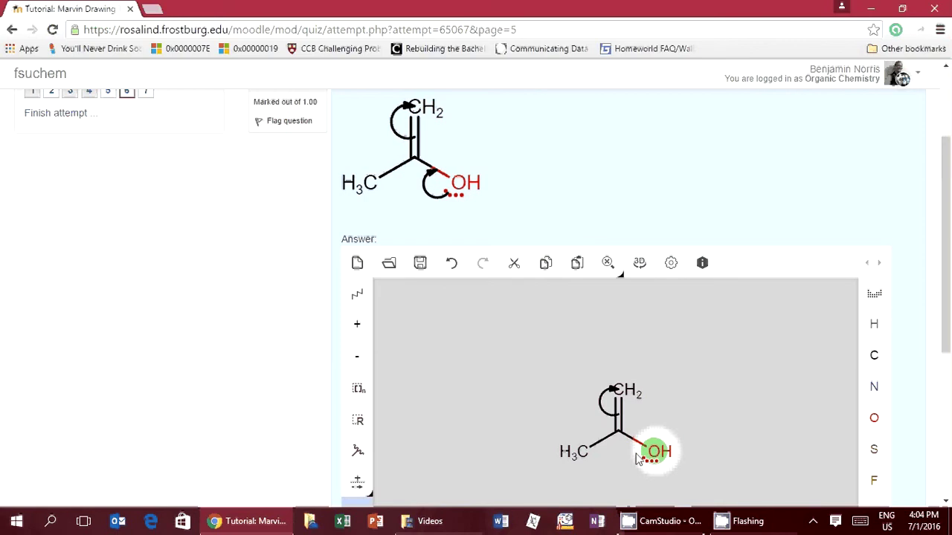
pyautogui.click(659, 455)
pyautogui.scroll(5, 659, 456)
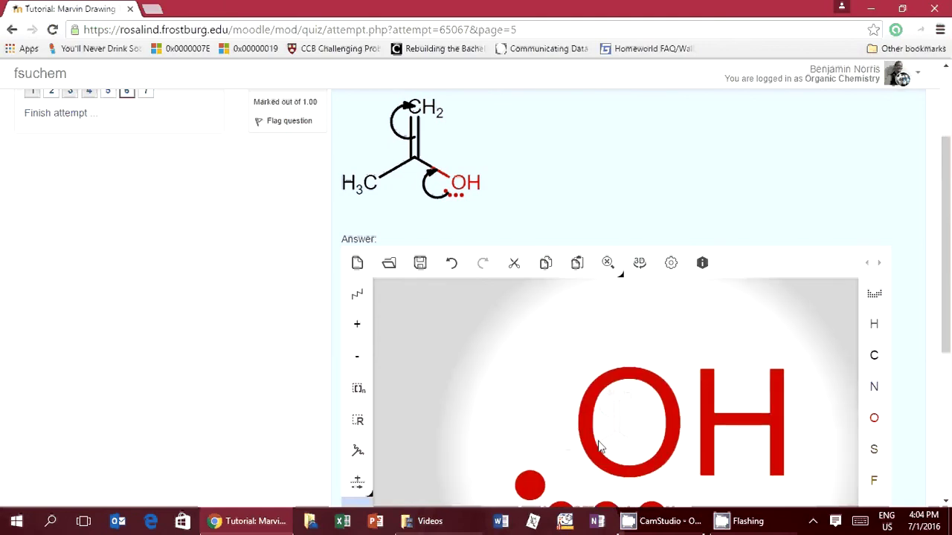
pyautogui.scroll(-1, 939, 197)
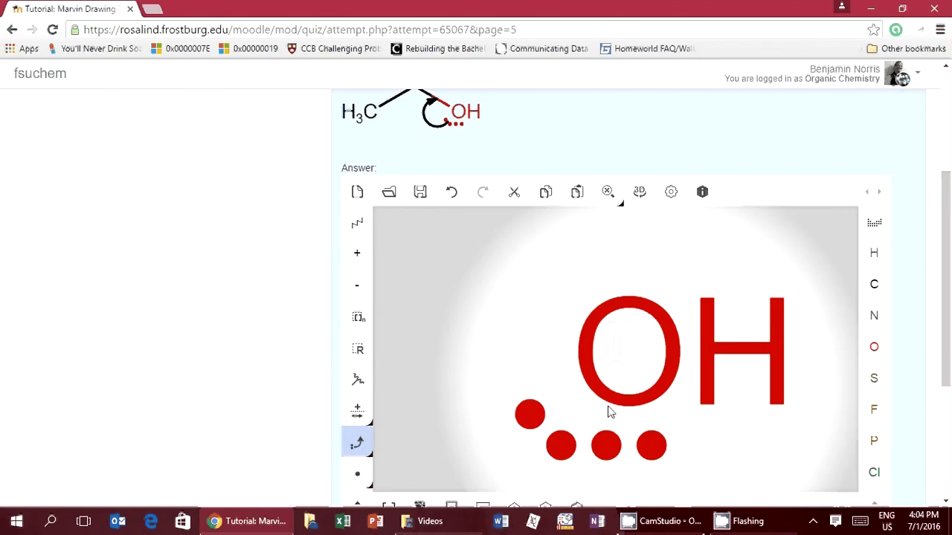
pyautogui.click(579, 454)
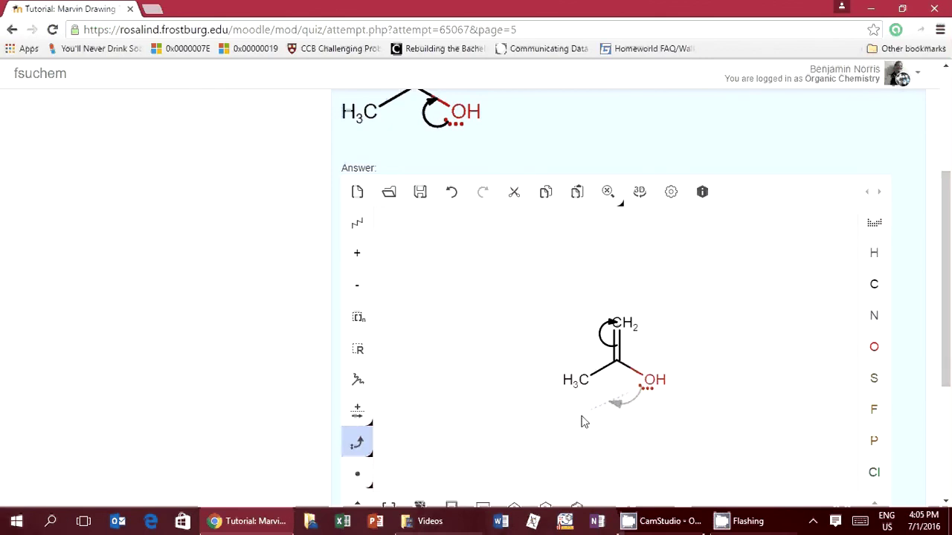
pyautogui.click(635, 376)
# Step: Compare the arrows with the question 6 reference image, check the answer and continue to question 7
pyautogui.scroll(1, 805, 298)
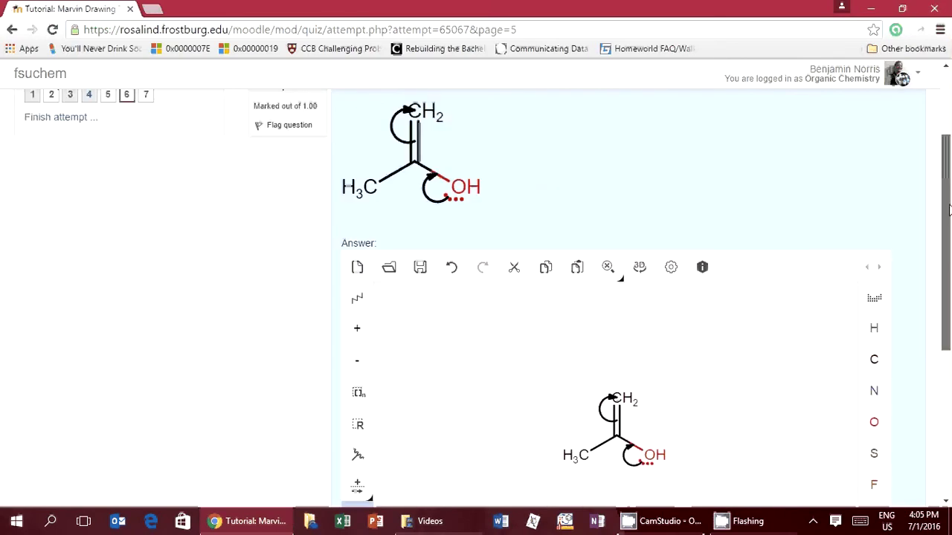
pyautogui.moveTo(950, 210); pyautogui.dragTo(951, 295)
pyautogui.click(365, 487)
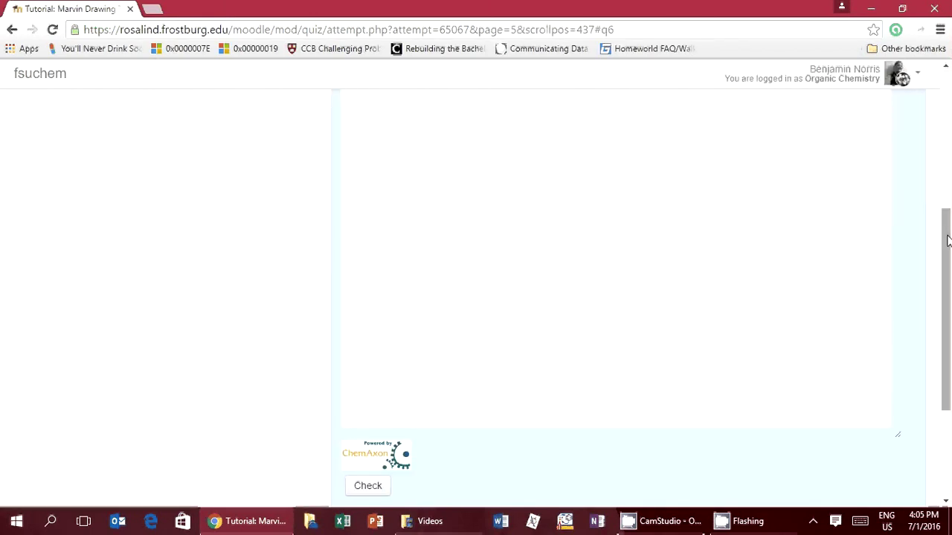
pyautogui.scroll(-3, 948, 240)
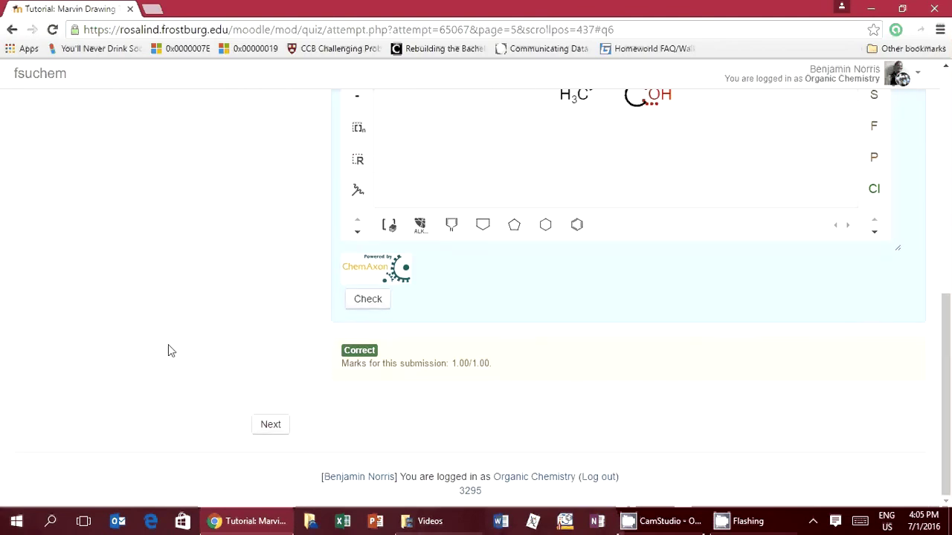
pyautogui.click(271, 424)
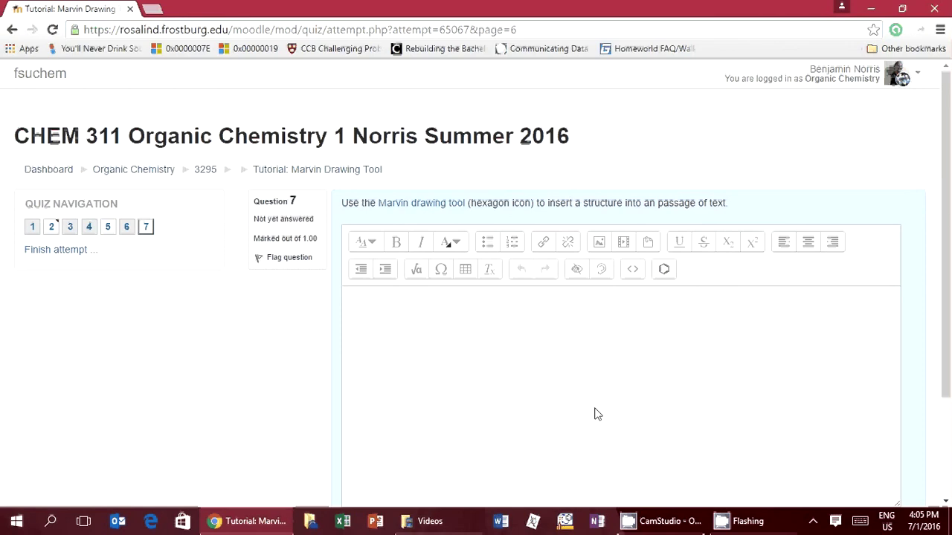
# Step: Open the Marvin drawing tool from the question 7 text editor and draw a six-carbon zigzag chain
pyautogui.scroll(-1, 595, 414)
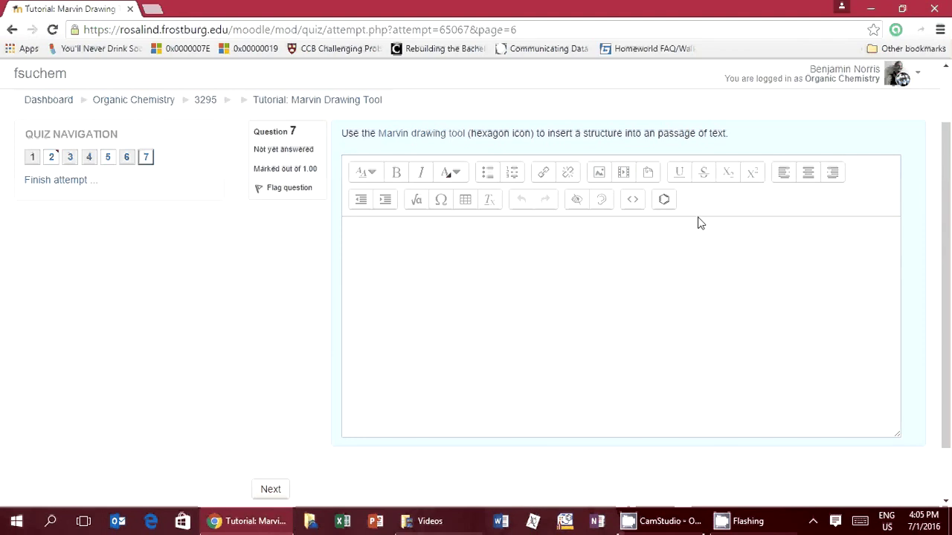
pyautogui.click(664, 200)
pyautogui.click(665, 201)
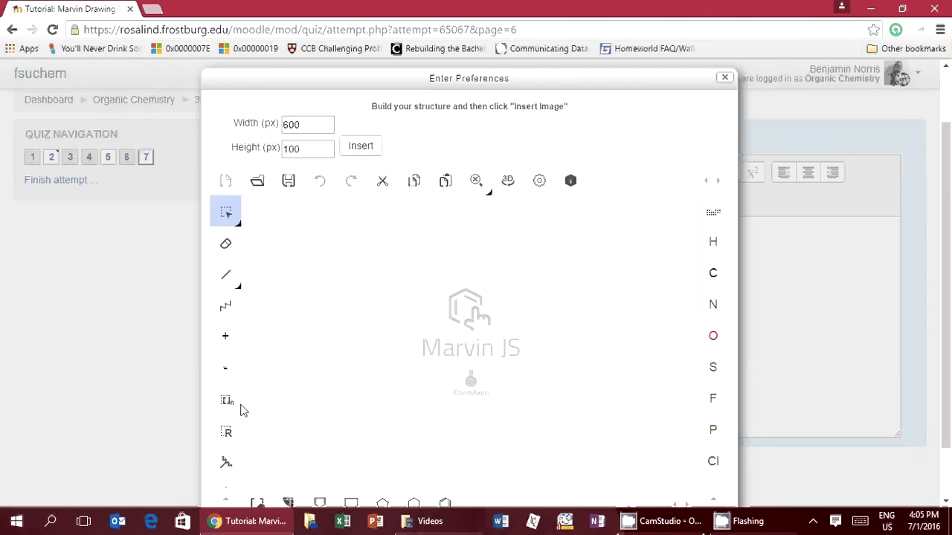
pyautogui.click(227, 309)
pyautogui.moveTo(316, 284); pyautogui.dragTo(502, 289)
# Step: Add single-bond methyl branches to the third, fourth and fifth carbons of the chain
pyautogui.click(227, 276)
pyautogui.click(388, 282)
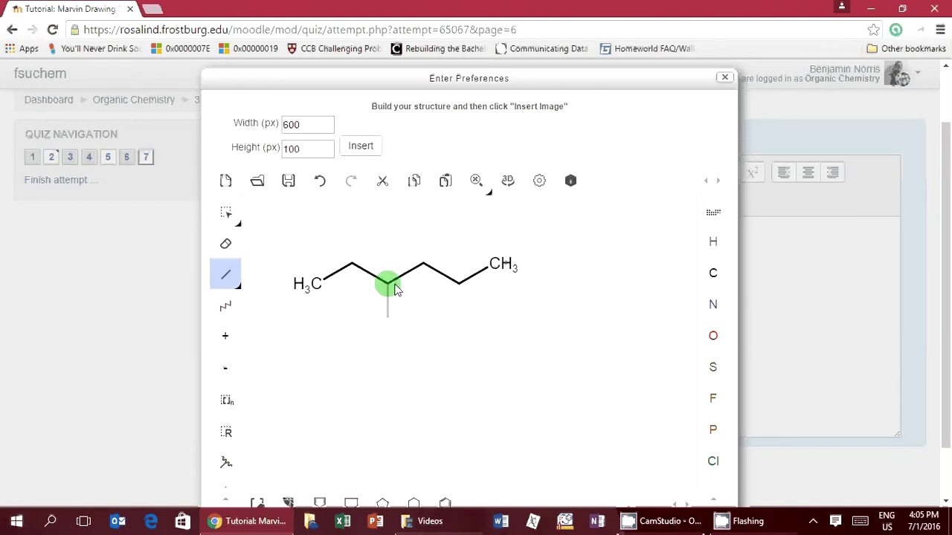
pyautogui.click(423, 263)
pyautogui.click(459, 283)
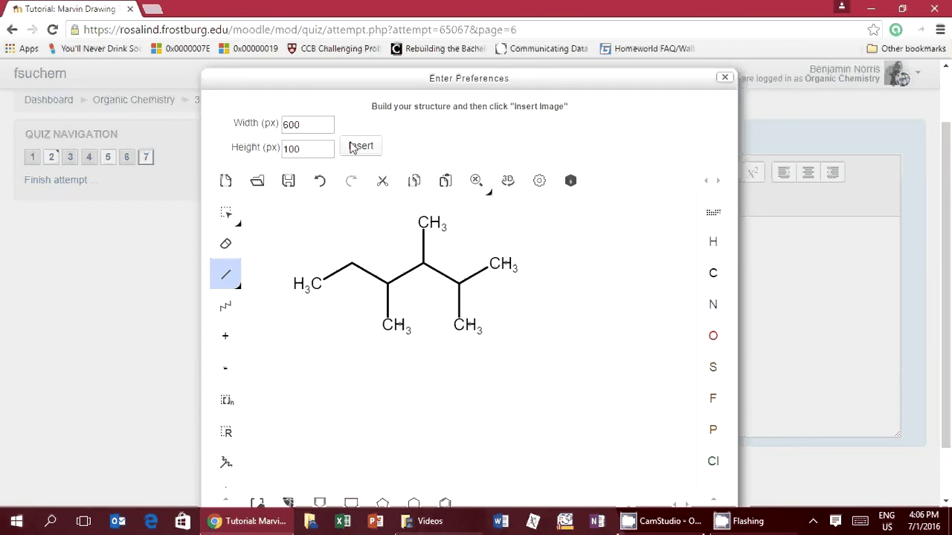
# Step: Set the structure image to 300 px wide and 200 px high and insert it into the answer
pyautogui.moveTo(329, 132); pyautogui.dragTo(262, 133)
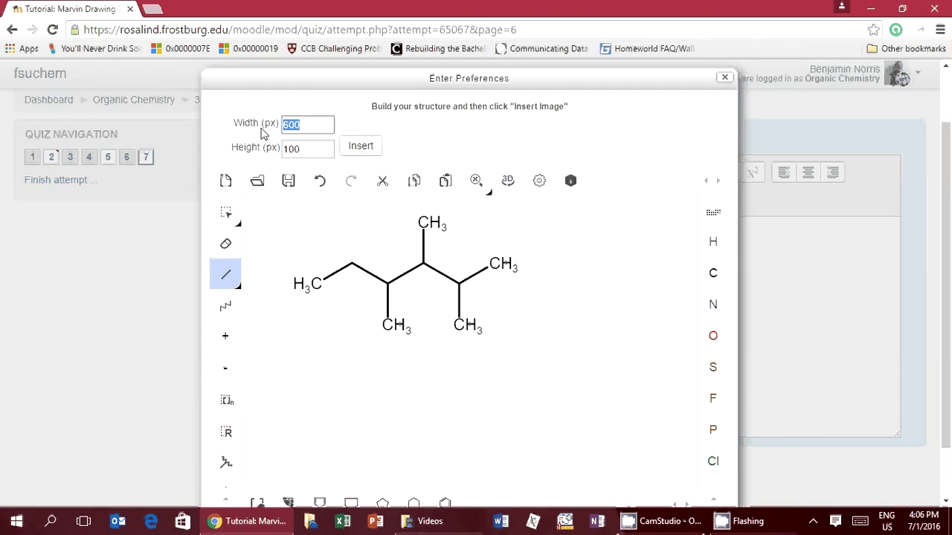
pyautogui.moveTo(316, 148); pyautogui.dragTo(286, 153)
pyautogui.click(307, 129)
pyautogui.doubleClick(307, 129)
pyautogui.moveTo(311, 149); pyautogui.dragTo(292, 151)
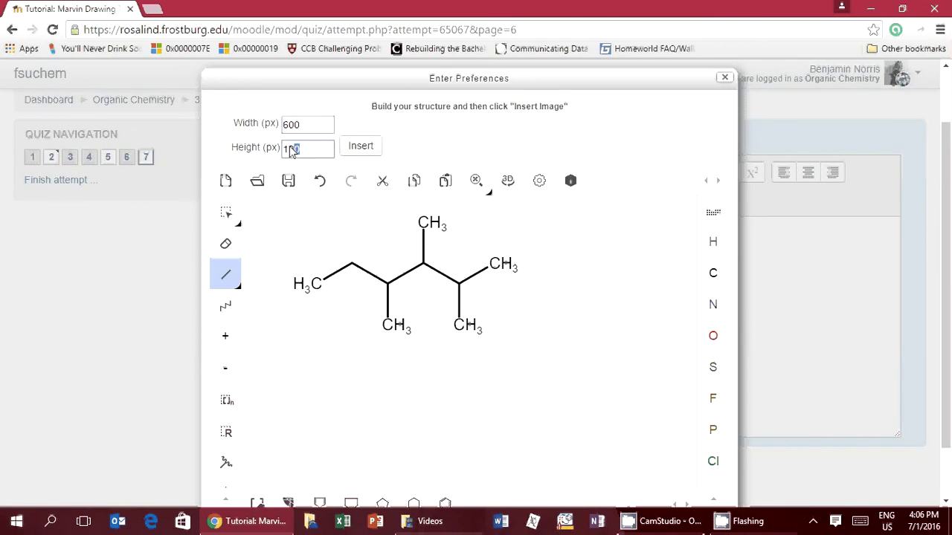
pyautogui.click(313, 131)
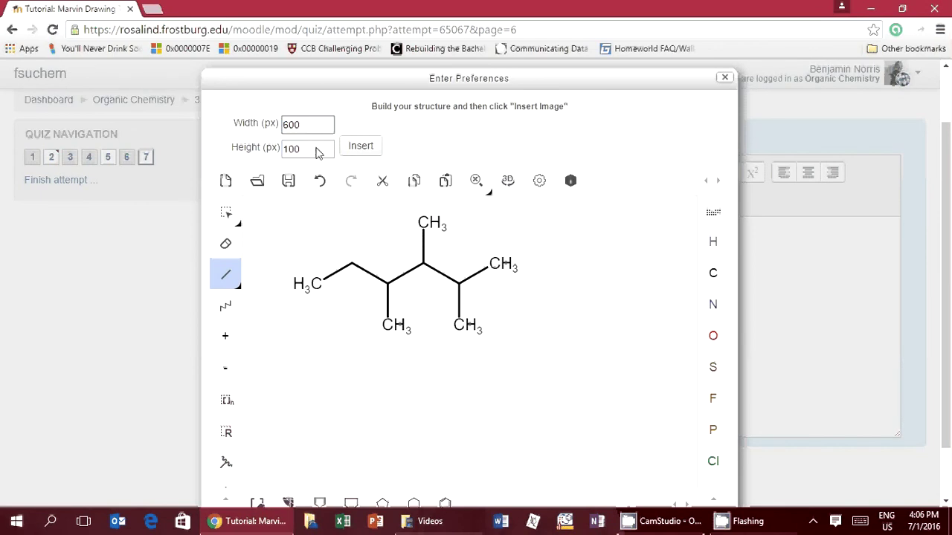
pyautogui.doubleClick(315, 151)
pyautogui.doubleClick(311, 127)
pyautogui.write('300')
pyautogui.moveTo(273, 148)
pyautogui.mouseDown()
pyautogui.moveTo(329, 156)
pyautogui.moveTo(282, 150)
pyautogui.mouseUp()
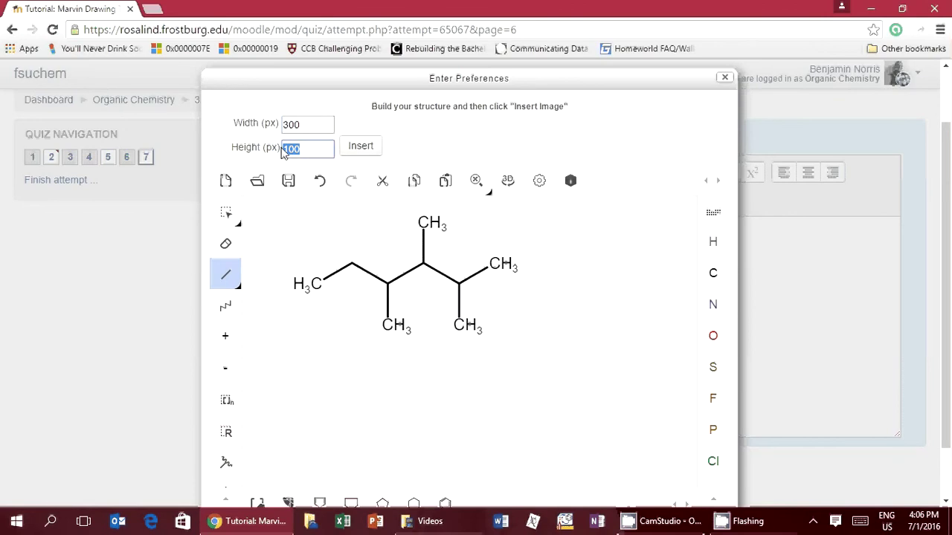
pyautogui.write('200')
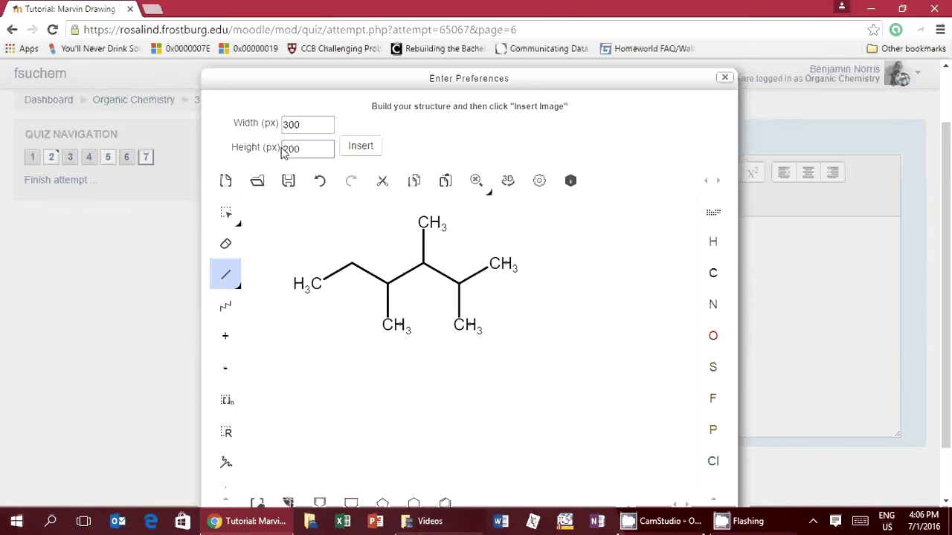
pyautogui.click(361, 146)
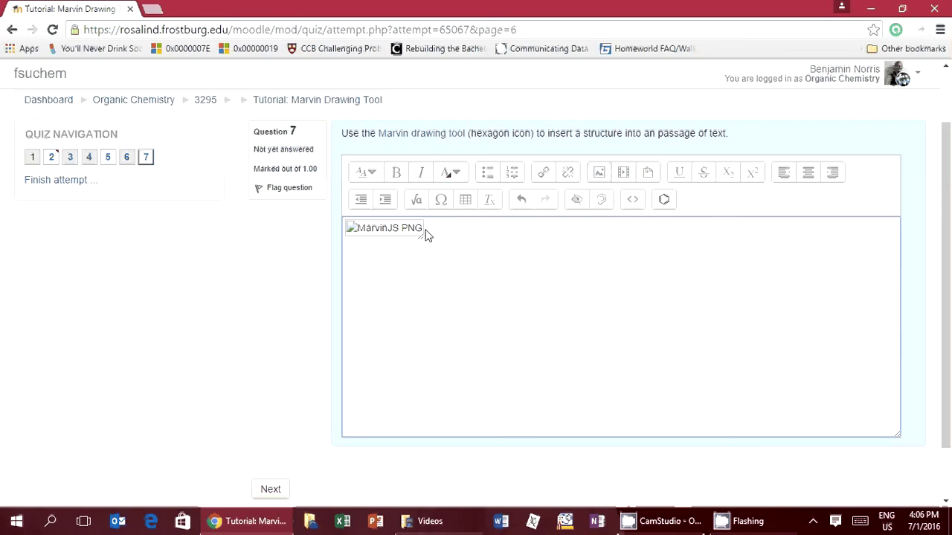
# Step: Re-save the inserted MarvinJS image from its image properties, deselect it and continue to the attempt summary
pyautogui.click(378, 232)
pyautogui.doubleClick(378, 232)
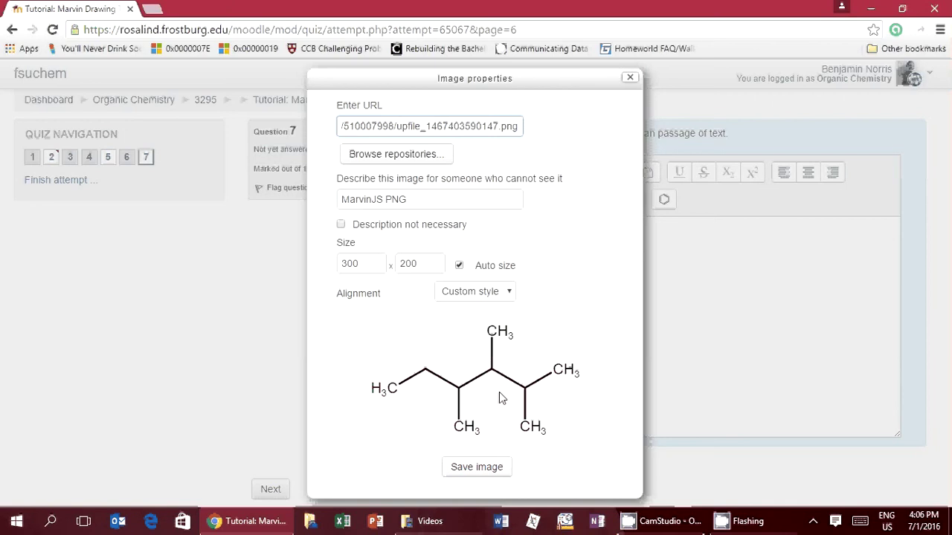
pyautogui.click(461, 467)
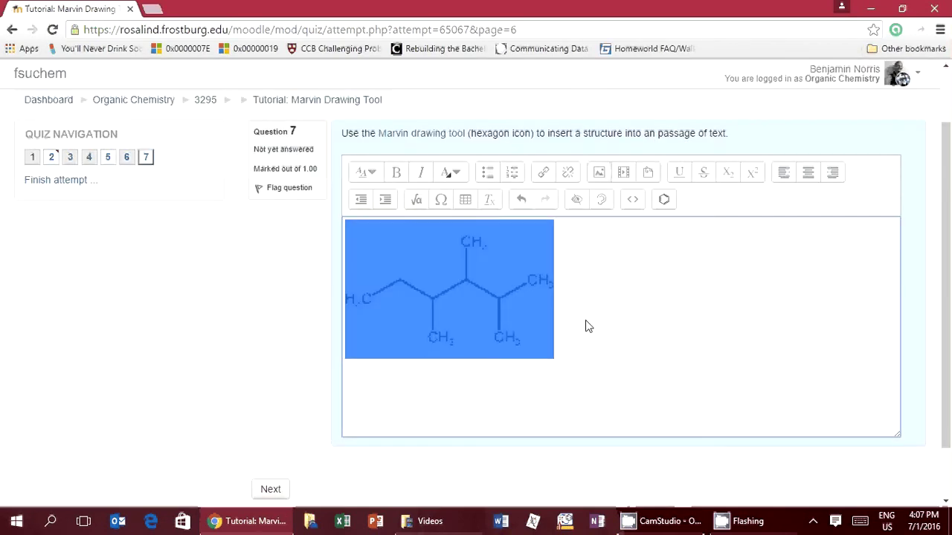
pyautogui.click(595, 365)
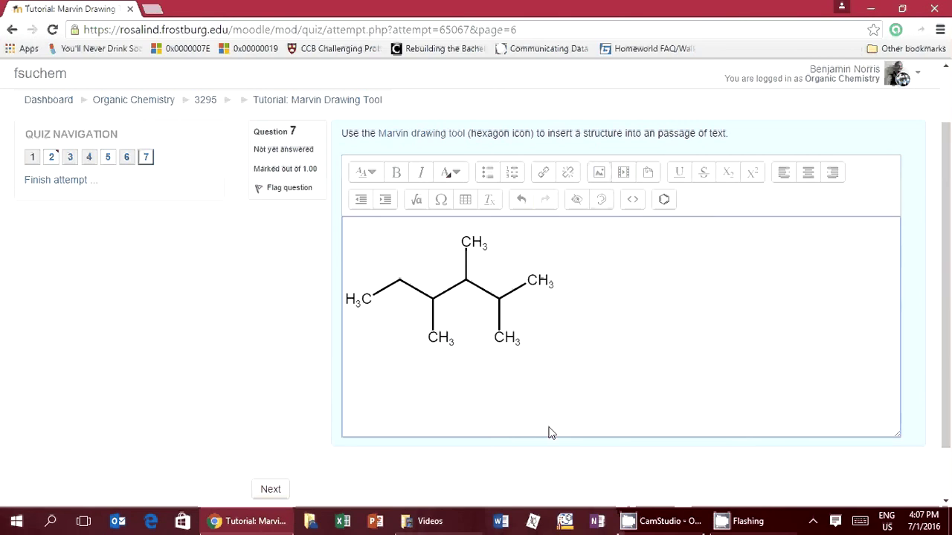
pyautogui.click(272, 491)
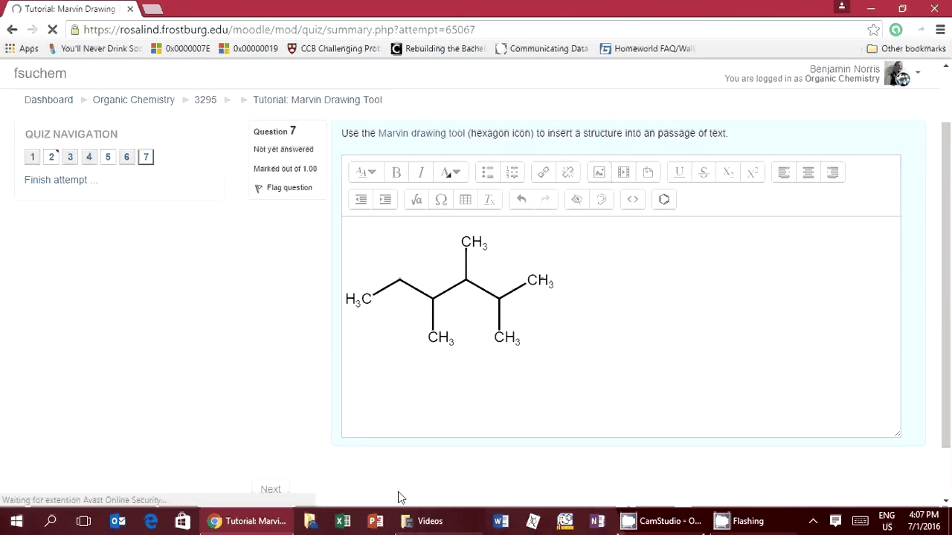